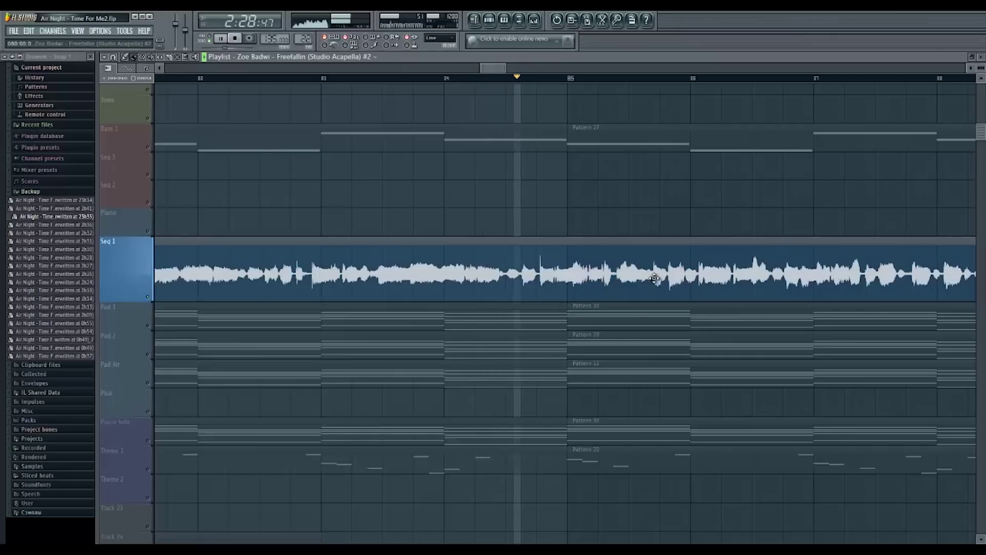
Slice the vocal clip on the Seq 1 track at about bar 86.3 and delete the part before the cut
scroll(683, 275, down, 2)
drag(815, 279, 667, 275)
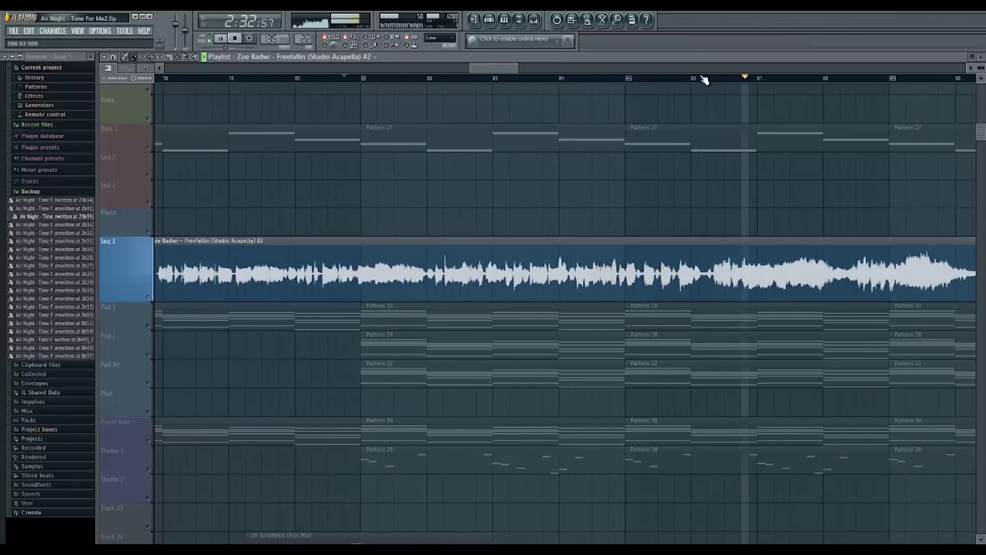
mouse_move(749, 259)
mouse_down()
mouse_move(497, 299)
mouse_move(498, 311)
mouse_up()
right_click(479, 312)
drag(697, 312, 447, 331)
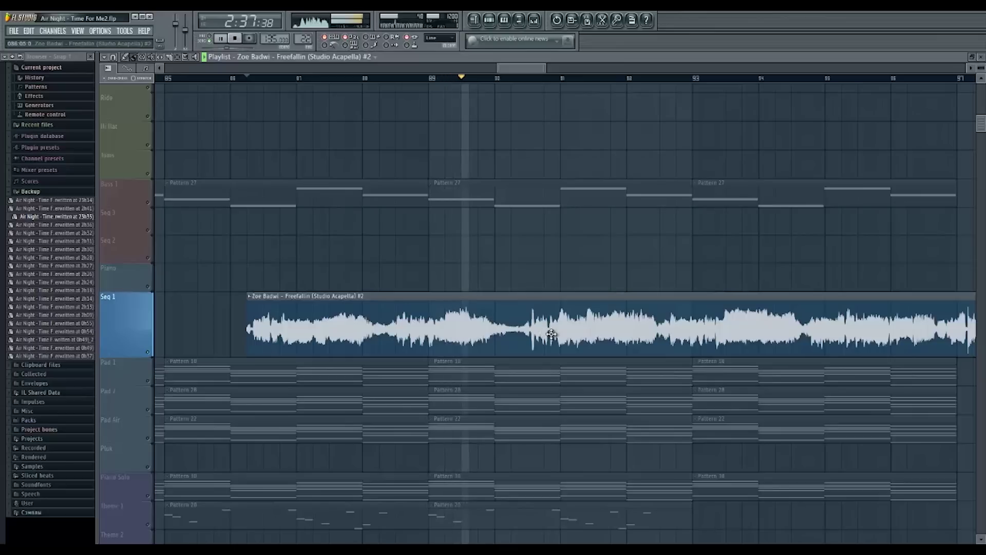
Slice off the vocal phrase ending near bar 90 and move it back so it starts at about bar 85
drag(514, 332, 513, 334)
drag(450, 330, 351, 330)
drag(610, 330, 425, 331)
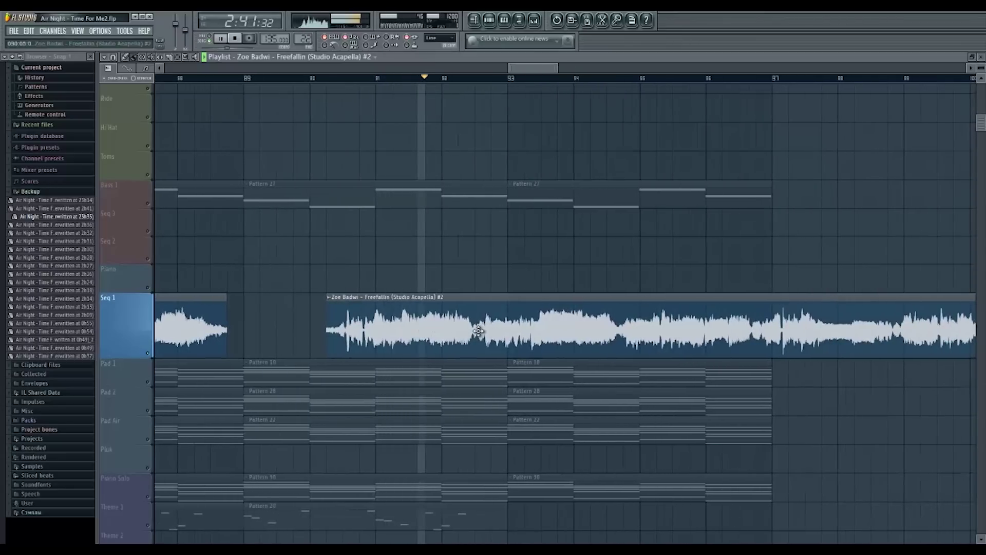
scroll(487, 335, right, 2)
mouse_move(494, 336)
mouse_down()
mouse_move(519, 338)
mouse_move(491, 339)
mouse_up()
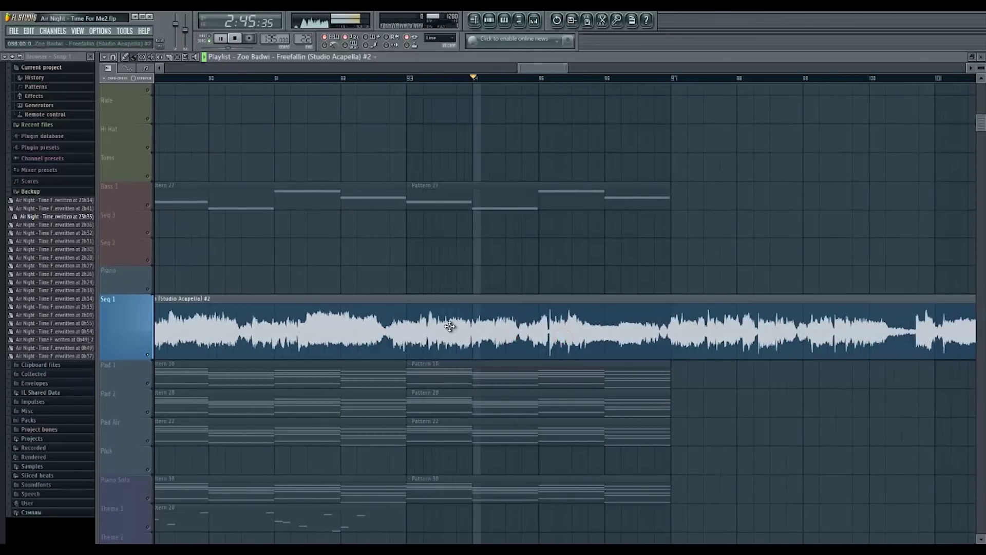
Shift the remaining vocal earlier along Seq 1, slice it at about bar 96.3 and delete the section before the cut
drag(606, 335, 523, 336)
drag(590, 336, 517, 337)
drag(602, 339, 523, 344)
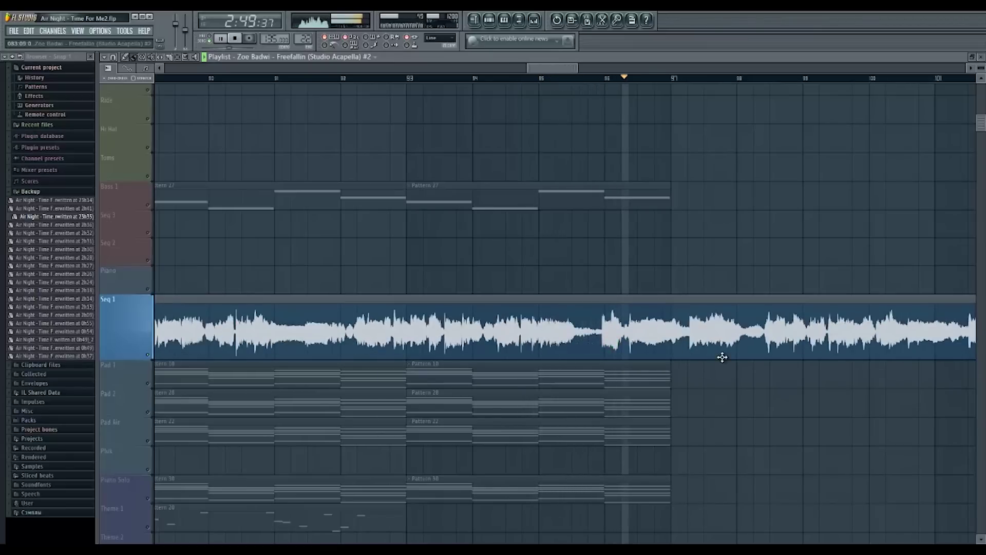
drag(723, 356, 551, 359)
drag(449, 290, 449, 359)
right_click(422, 330)
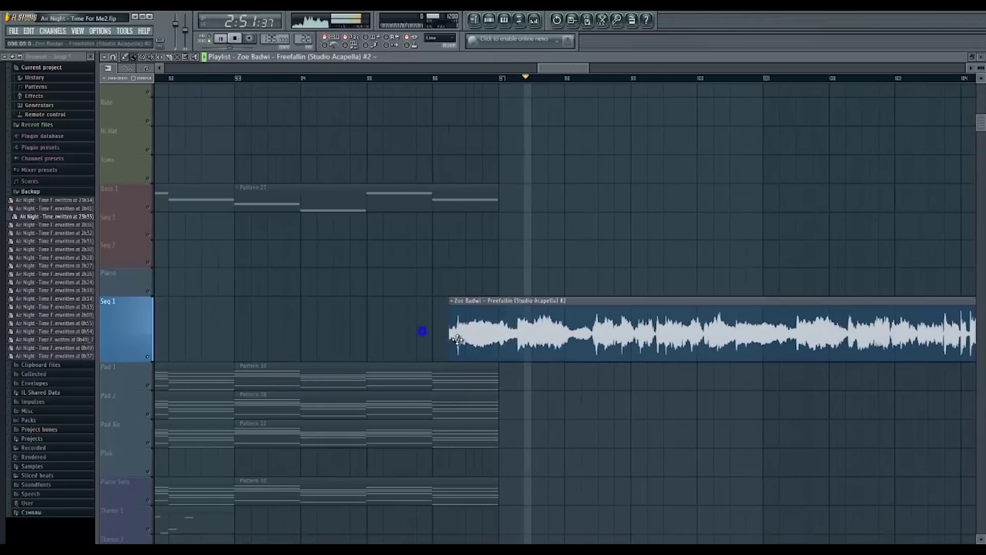
Slice the vocal at about bar 98, keep the phrase before the cut by undoing its deletion, and move it to about bar 92.5
drag(580, 286, 581, 360)
right_click(534, 337)
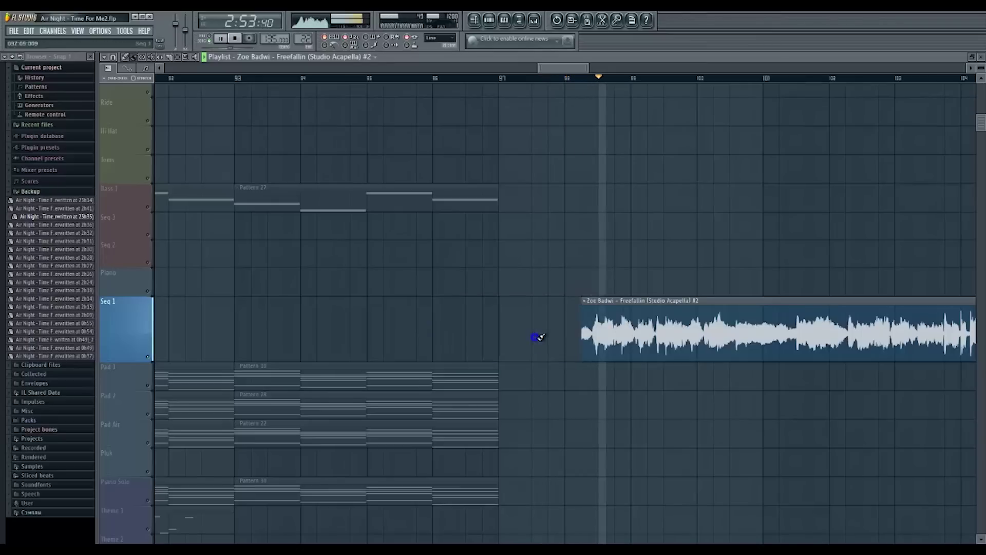
key(ctrl+z)
key(ctrl+z)
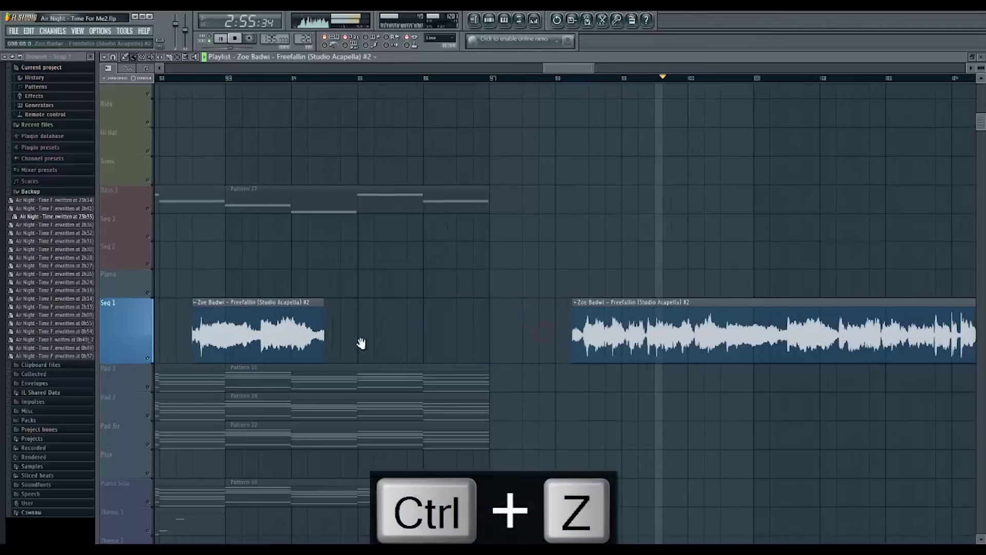
Slice the remaining vocal at about bars 100.5, 104.8 and 108, deleting the unwanted section before each cut
drag(498, 294, 498, 365)
right_click(463, 348)
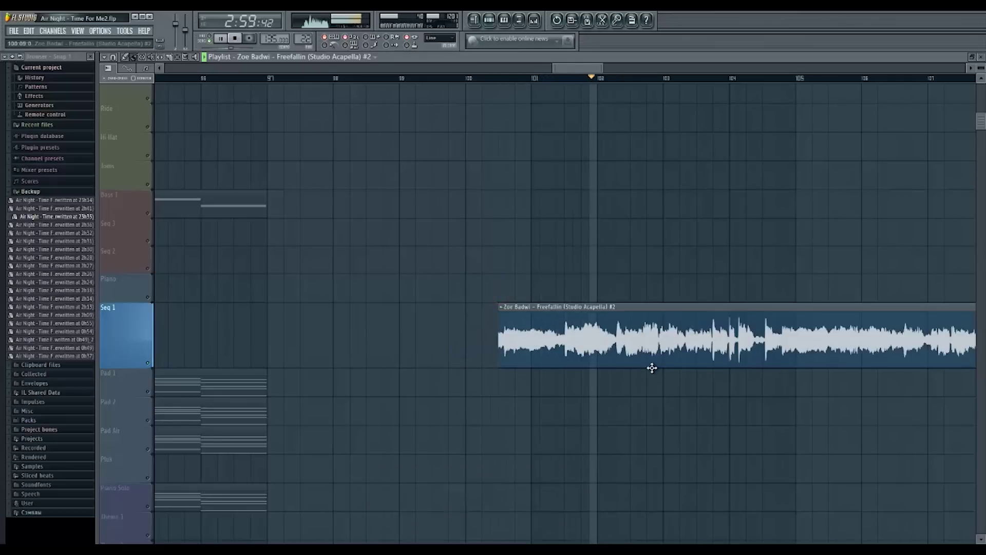
scroll(568, 372, up, 4)
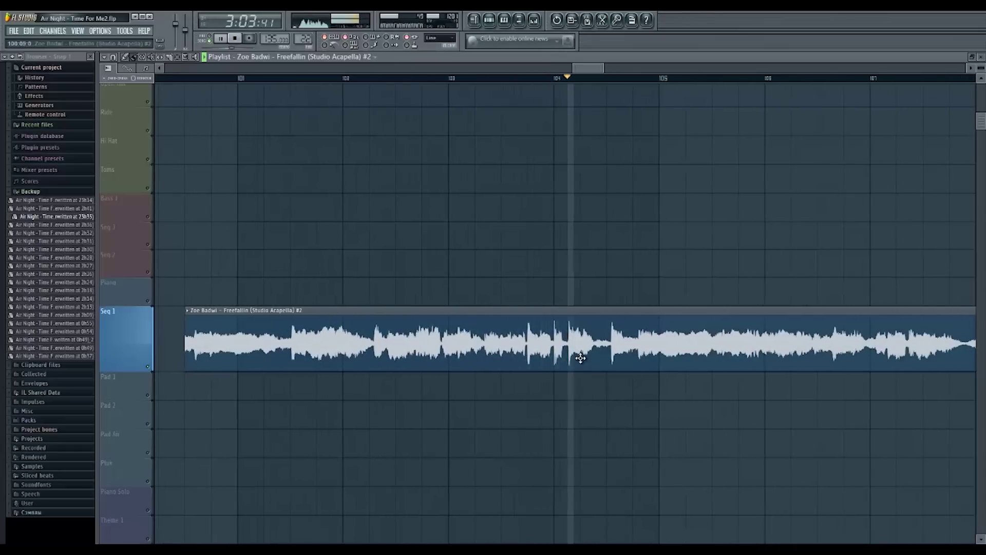
scroll(584, 358, down, 4)
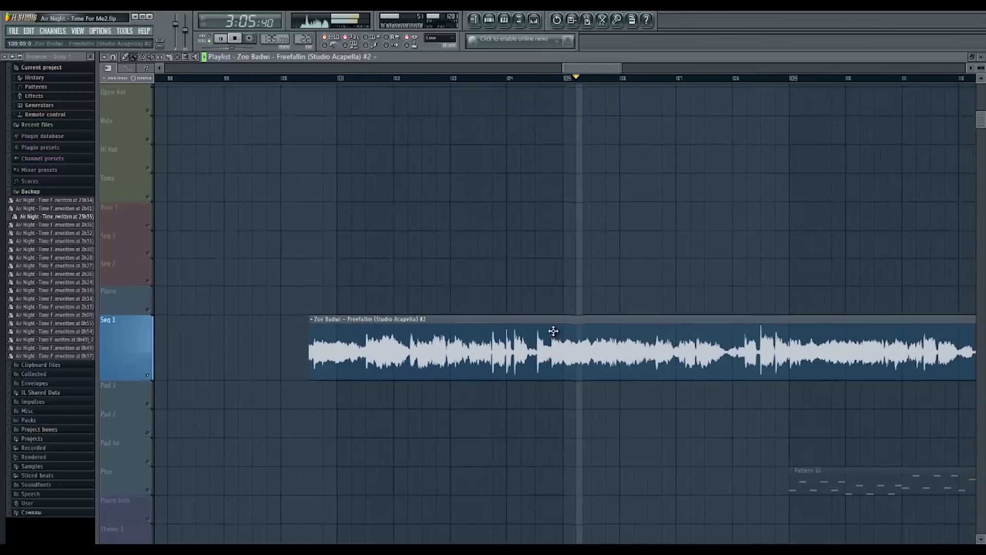
drag(546, 325, 543, 374)
right_click(507, 348)
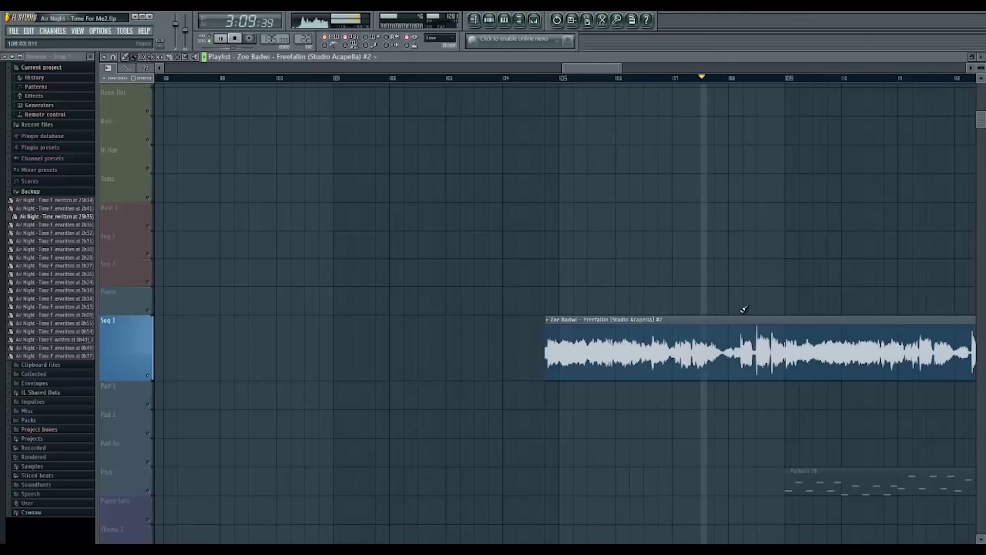
drag(728, 311, 723, 362)
right_click(672, 353)
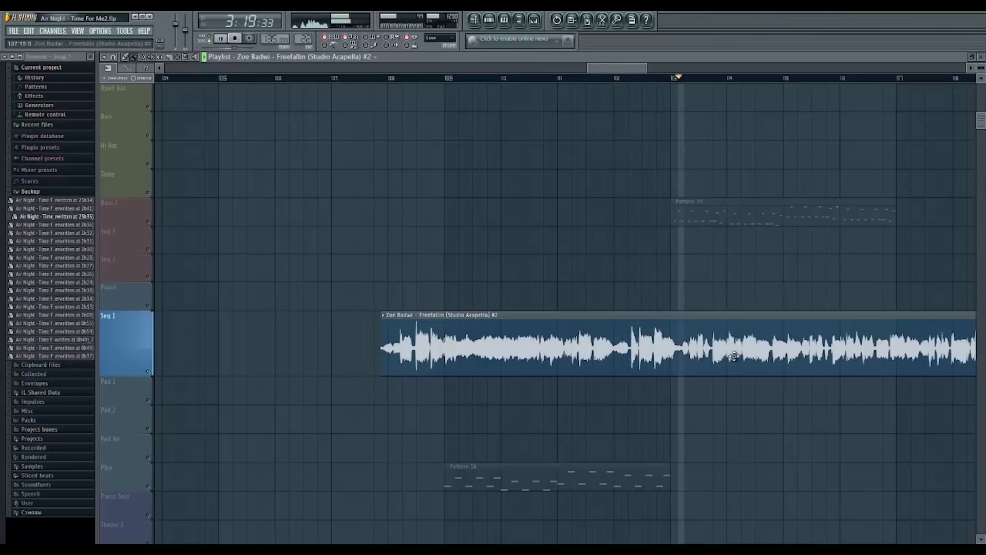
Shift the vocal clip earlier, slice it at about bar 117.8 and delete everything before the cut
drag(537, 348, 192, 350)
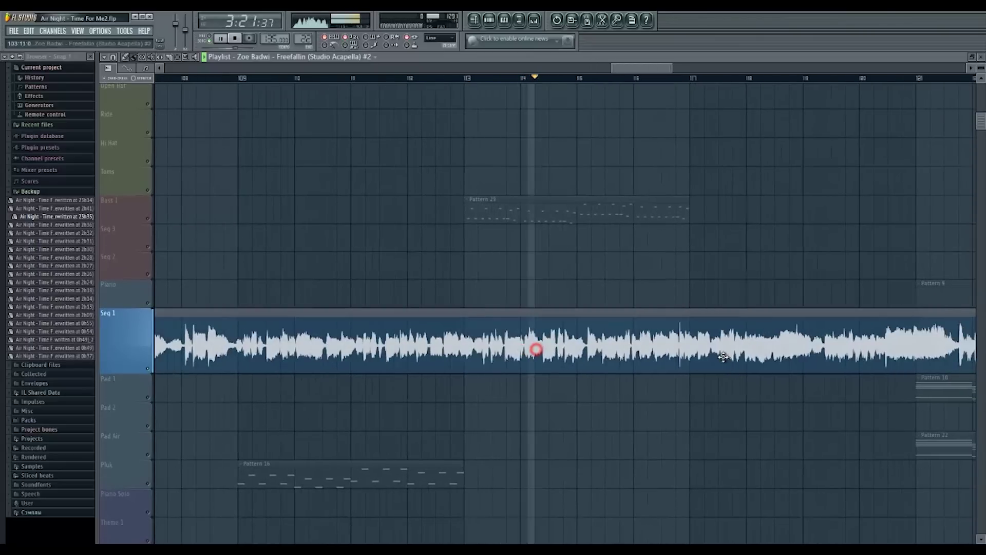
drag(733, 354, 542, 351)
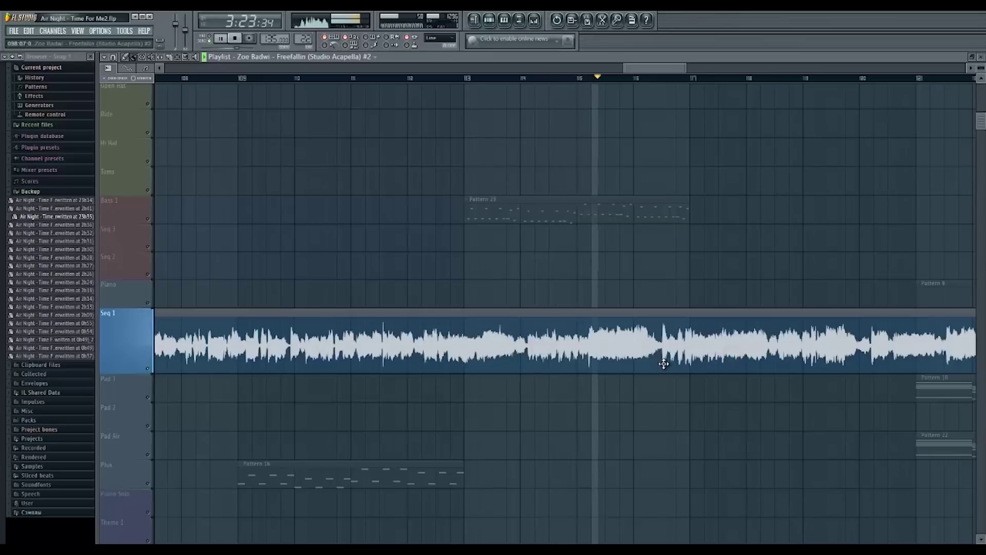
drag(409, 354, 636, 347)
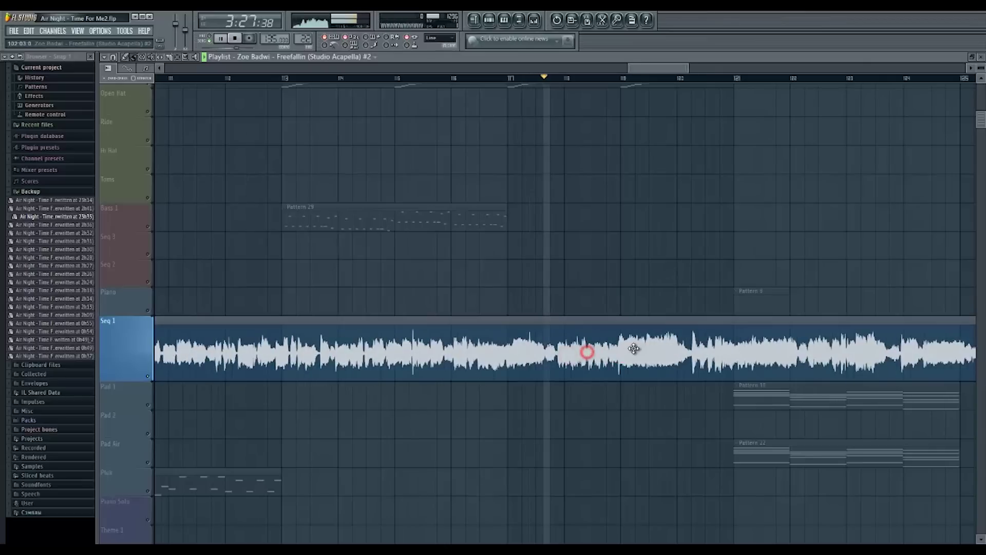
key(c)
drag(552, 288, 554, 374)
key(p)
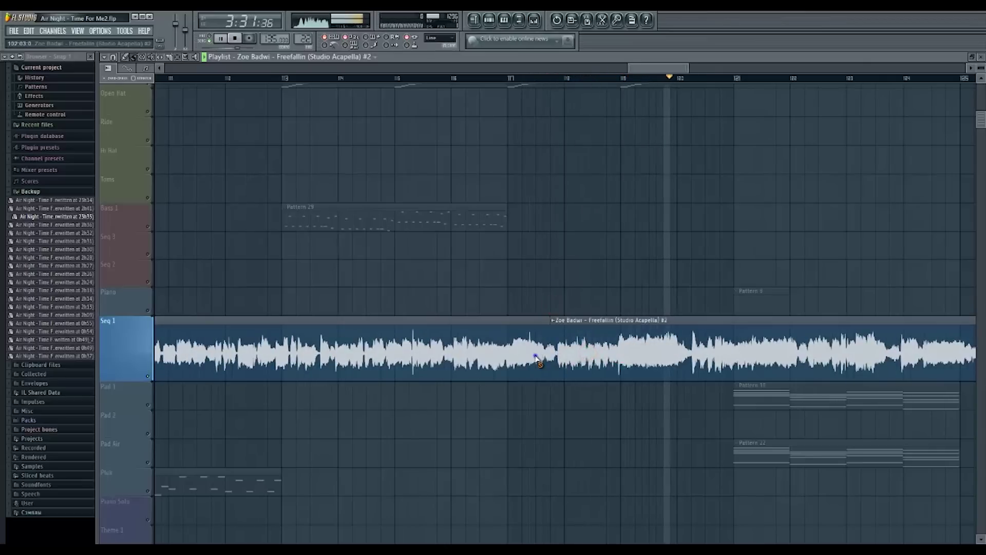
right_click(536, 356)
Replay the vocal from about bar 118.8, slice it there and delete the short section before the cut
click(615, 69)
drag(680, 127, 510, 235)
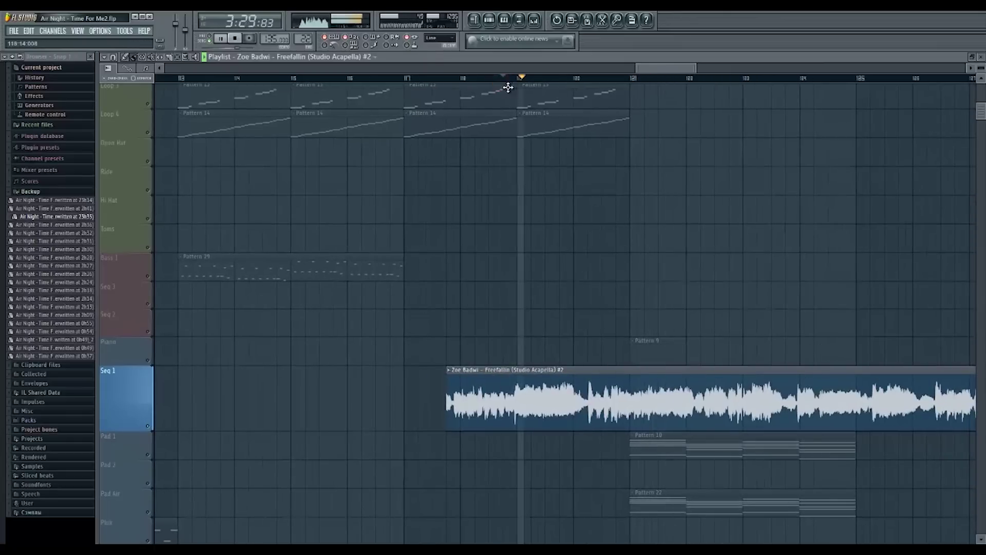
key(space)
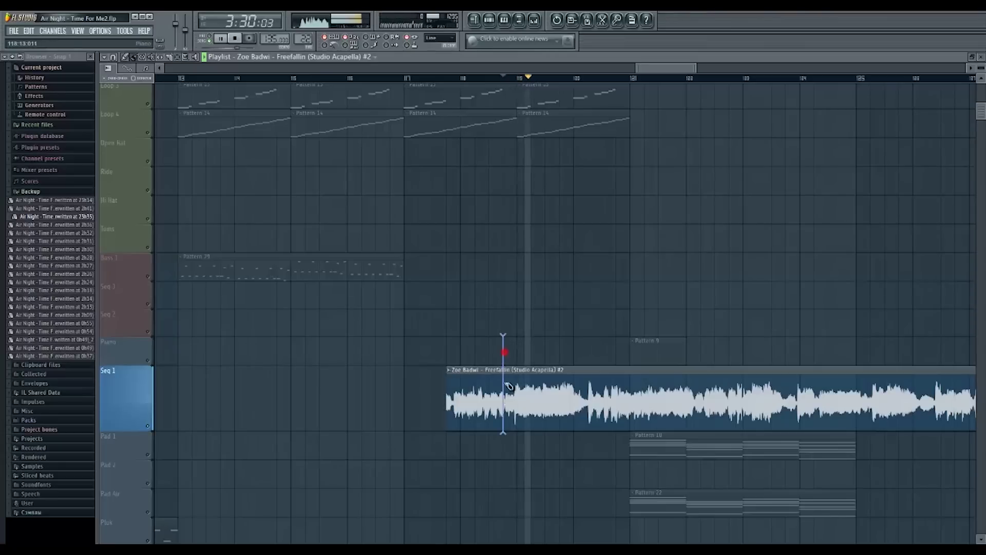
click(508, 386)
right_click(472, 402)
key(space)
scroll(566, 414, up, 3)
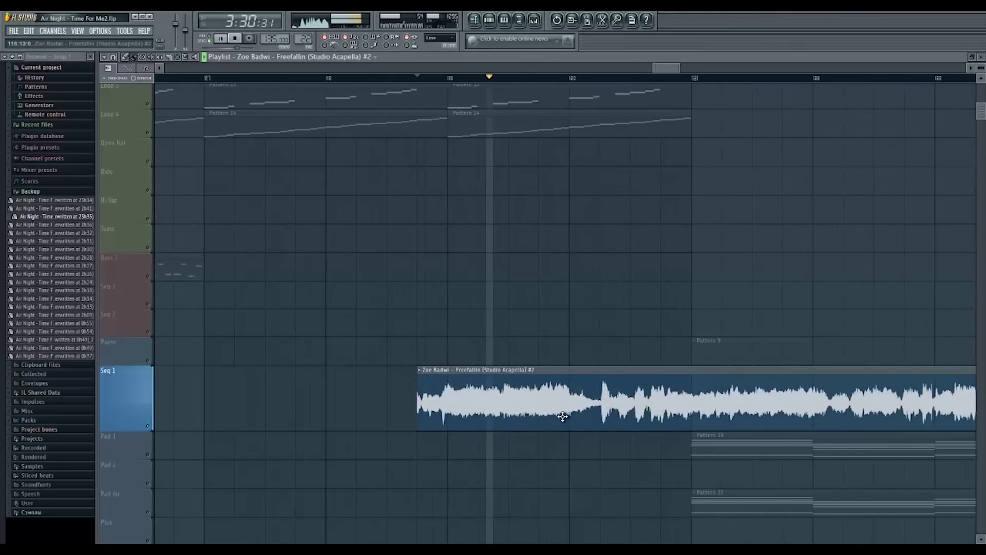
Slice off the vocal phrase ending at about bar 120.2 and move it earlier to about bar 117
drag(589, 349, 593, 430)
drag(518, 411, 262, 418)
scroll(359, 403, right, 4)
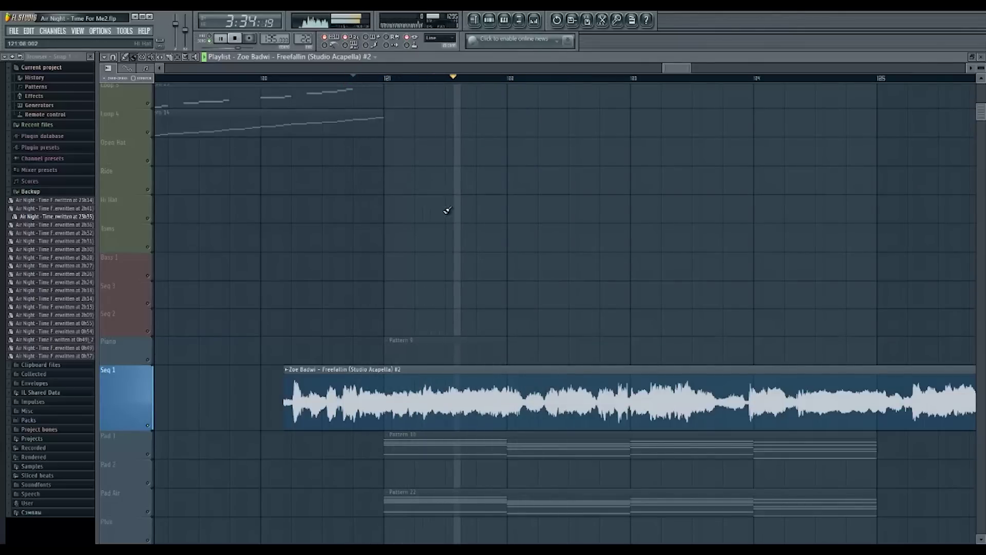
Nudge the remaining vocal slightly later, slice it at about bar 122.4 and delete the section before the cut
mouse_move(662, 408)
mouse_down()
mouse_move(626, 413)
mouse_move(762, 406)
mouse_up()
key(space)
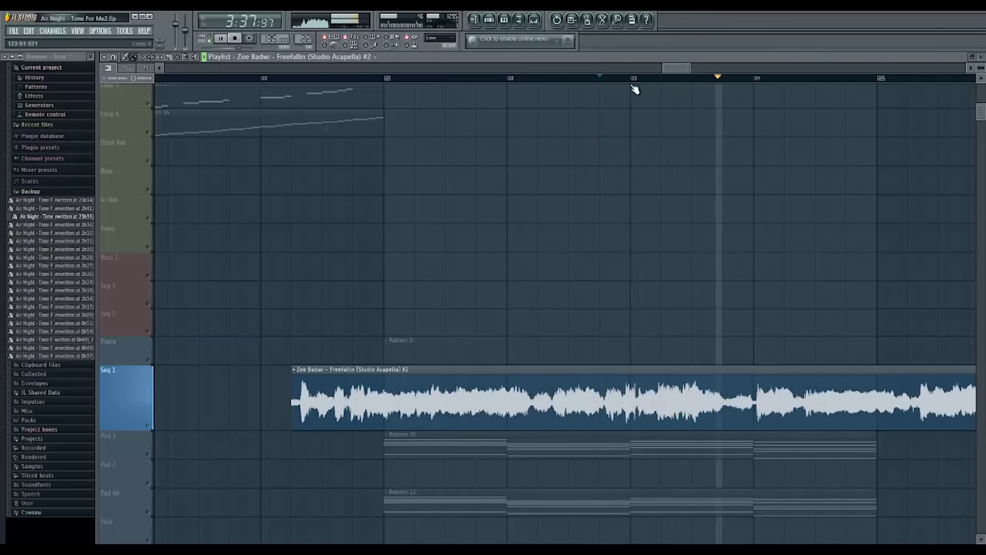
key(space)
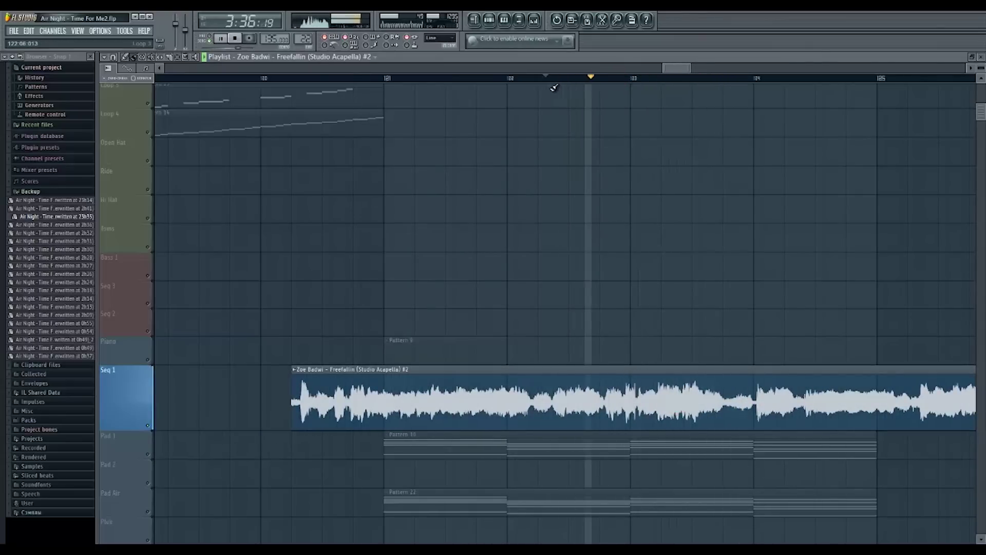
key(space)
key(space)
drag(553, 359, 549, 406)
right_click(518, 405)
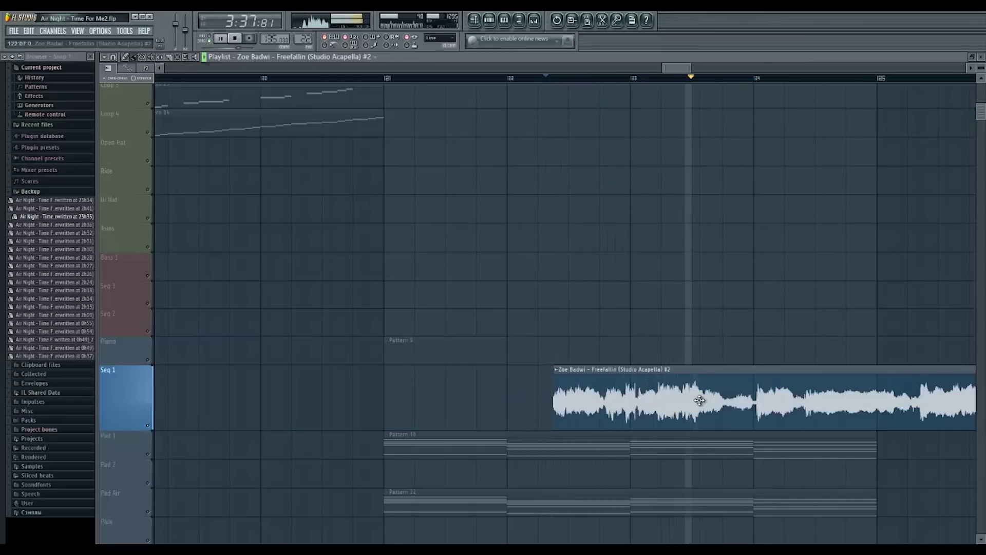
Separate the next vocal phrase, ending near bar 124, from the clip and move it earlier to about bar 120.5
key(space)
drag(693, 406, 529, 411)
click(504, 78)
key(space)
drag(758, 398, 626, 398)
scroll(626, 365, down, 1)
scroll(577, 365, right, 5)
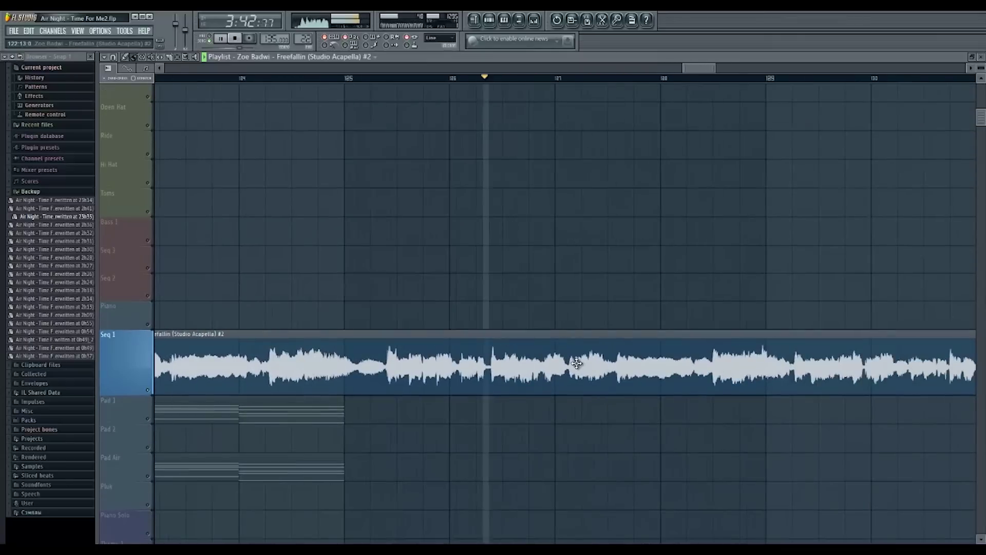
scroll(575, 399, up, 1)
scroll(575, 399, down, 3)
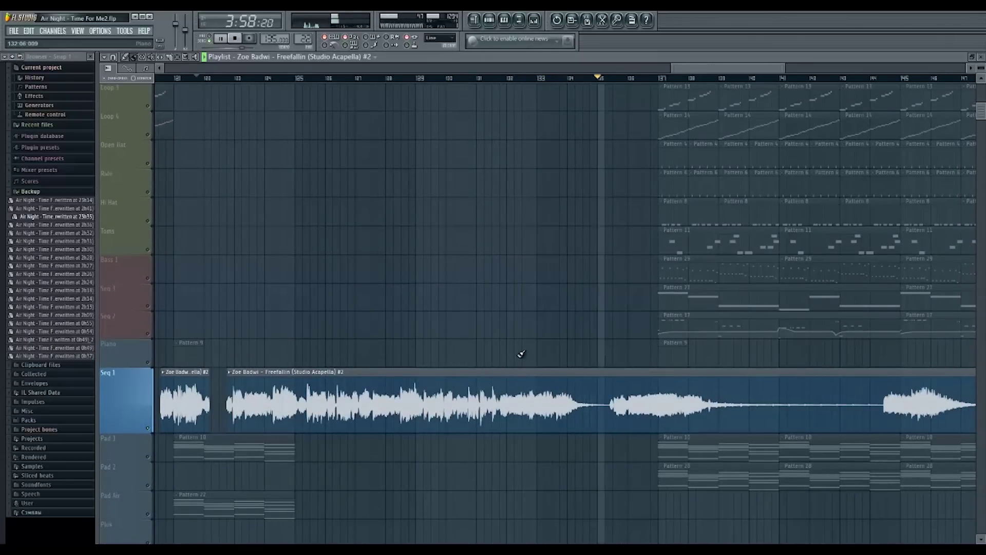
Check the rest of the acapella by shifting it along Seq 1, delete the leftover after bar 122, and stop playback
drag(685, 401, 597, 401)
scroll(597, 401, up, 1)
scroll(597, 401, down, 1)
drag(736, 399, 612, 414)
scroll(654, 398, left, 5)
scroll(762, 412, down, 1)
key(space)
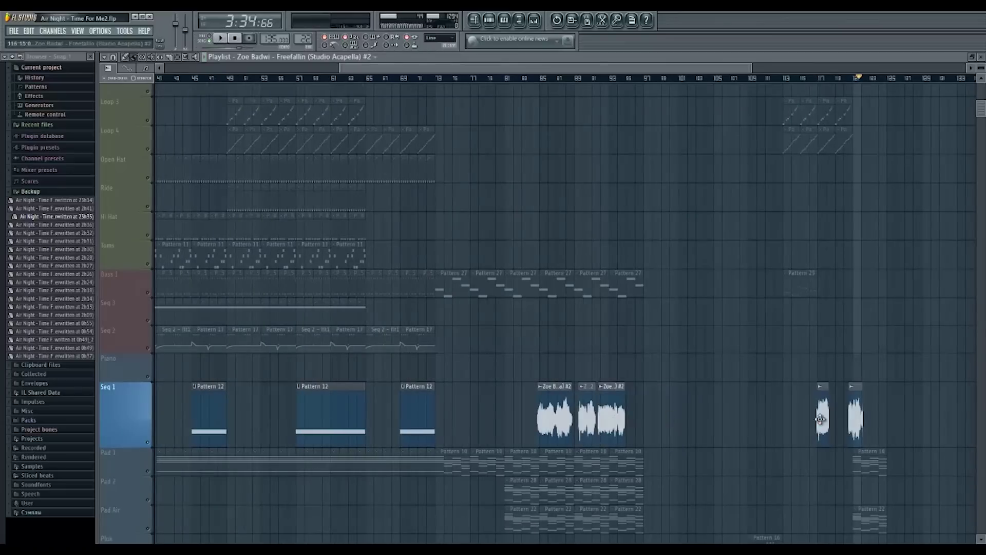
Line up the five kept vocal phrases end to end on Seq 1 from bar 85 to about bar 97
drag(822, 414, 632, 414)
scroll(558, 413, up, 2)
scroll(827, 414, down, 1)
drag(873, 427, 689, 355)
drag(689, 411, 669, 411)
scroll(778, 411, up, 4)
drag(894, 411, 883, 411)
drag(903, 354, 334, 426)
drag(352, 394, 363, 394)
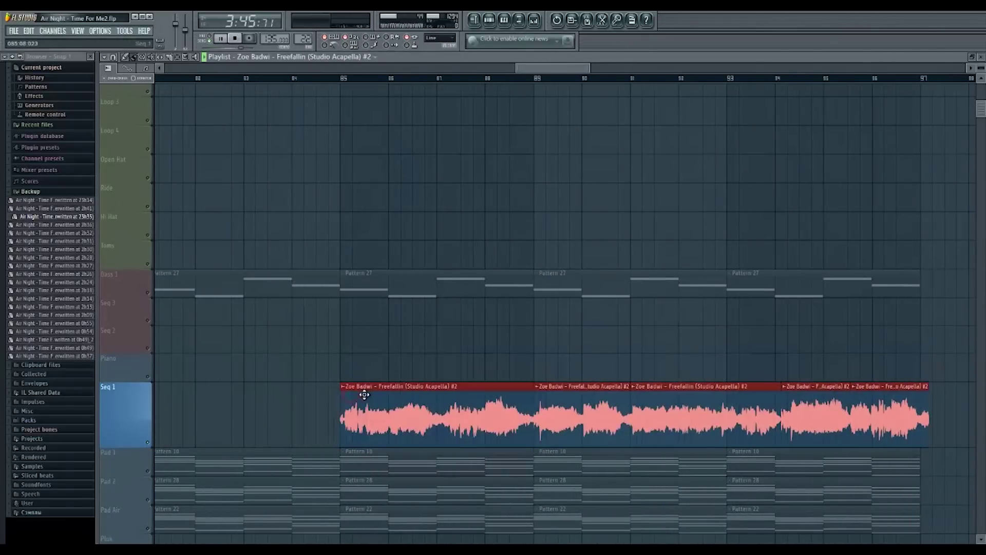
ctrl+click(372, 366)
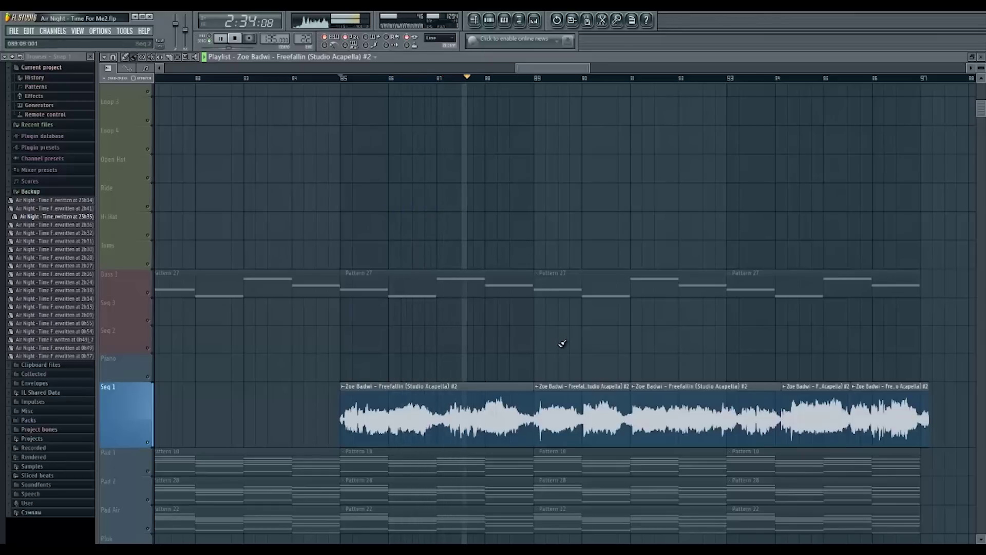
Listen to the assembled vocal phrases against the backing from bar 85, then stop playback
drag(556, 348, 533, 352)
scroll(533, 352, up, 2)
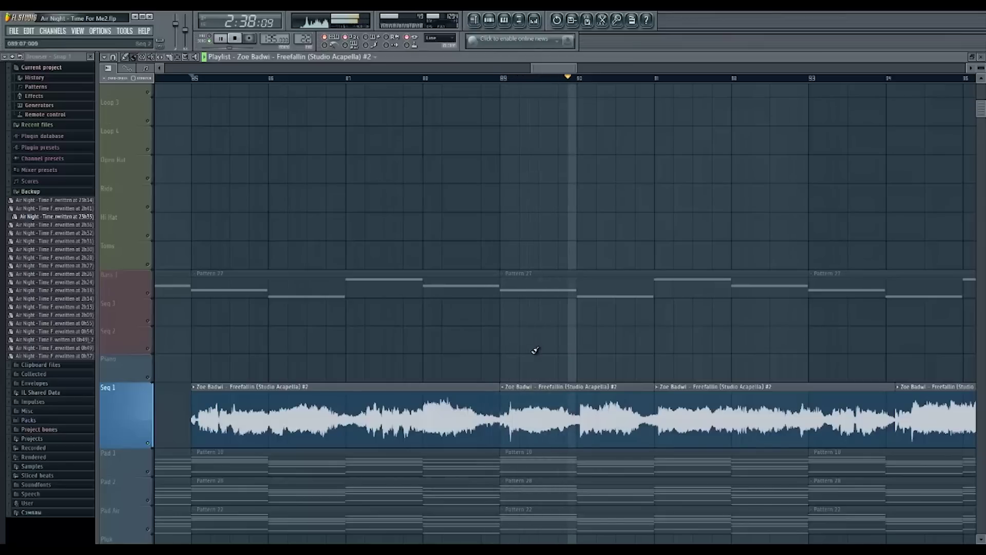
scroll(536, 353, down, 3)
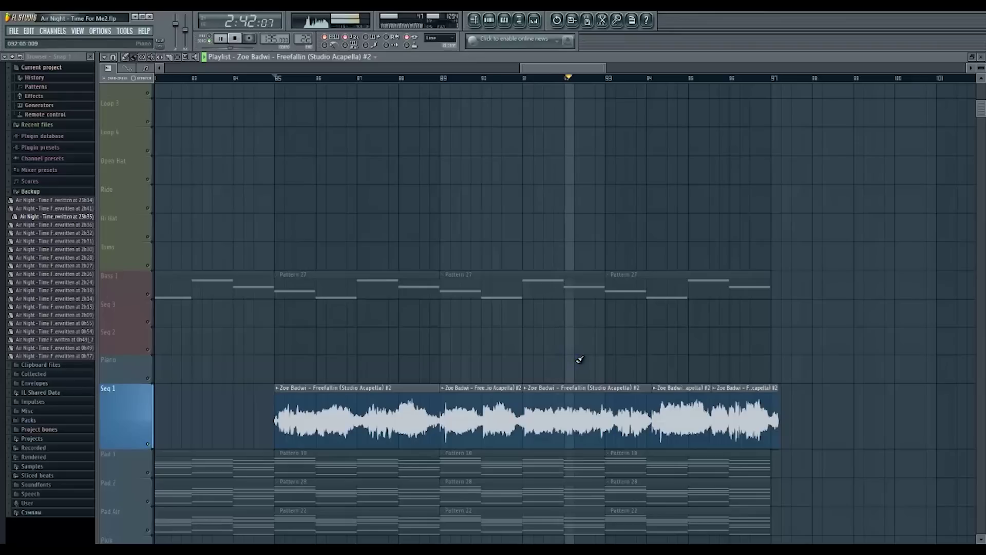
key(space)
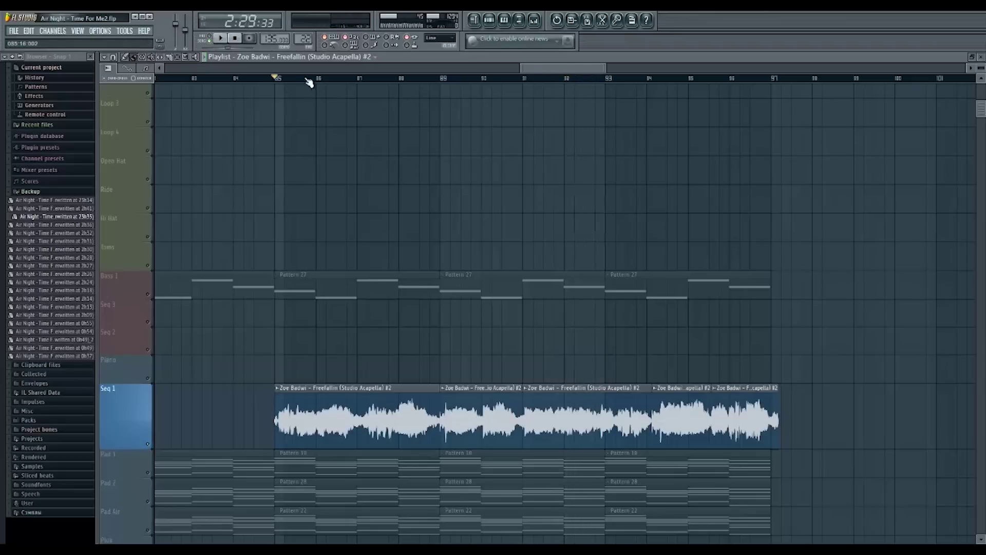
Replay the arrangement from bar 85 and delete the vocal phrase between bars 89 and 91
click(289, 70)
scroll(590, 242, down, 4)
drag(211, 232, 254, 308)
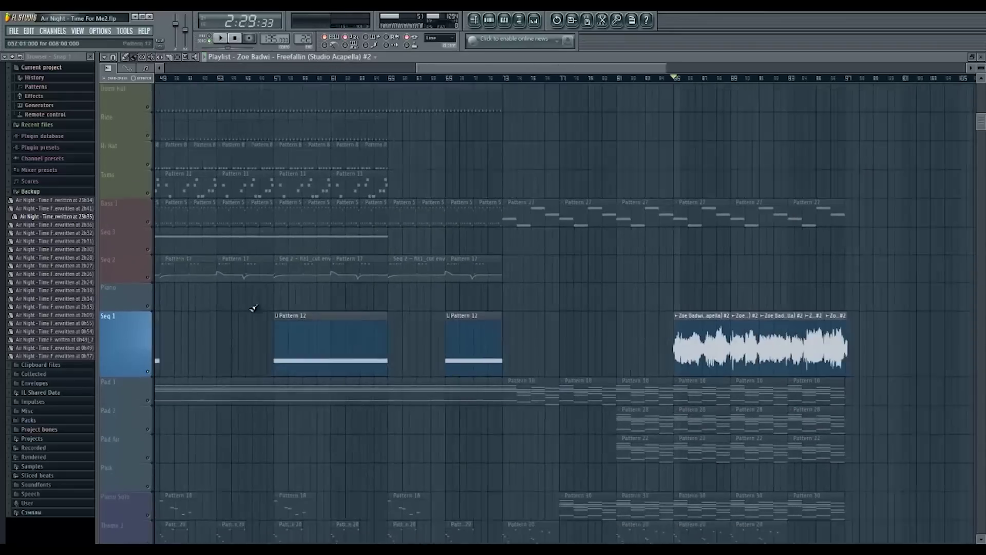
scroll(554, 286, up, 6)
key(space)
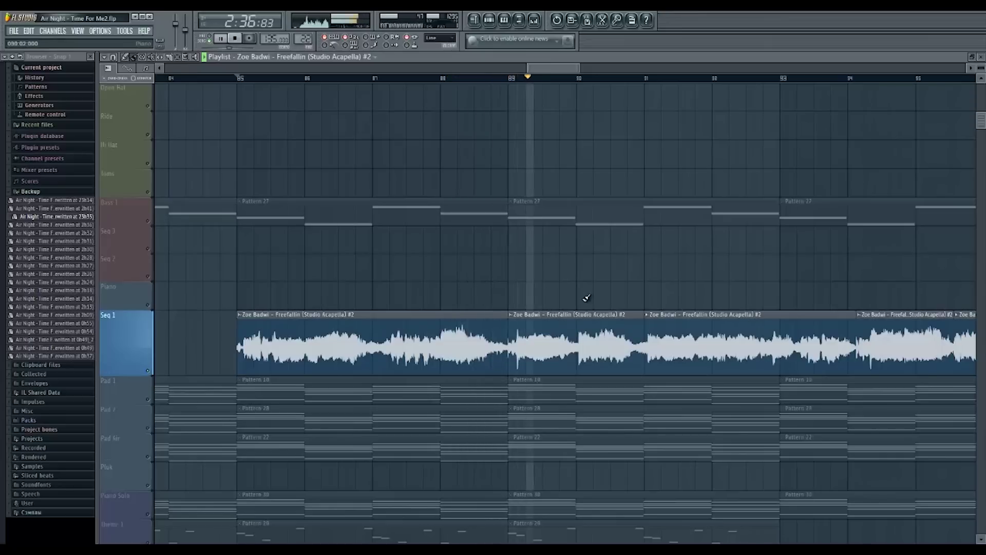
right_click(523, 336)
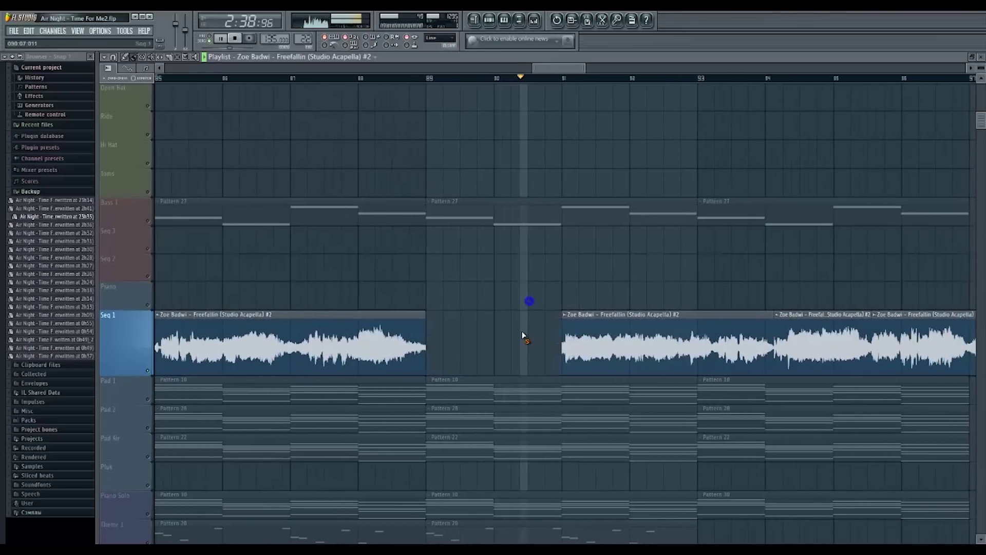
Undo the phrase deletion, park the short phrase on the Piano track, and move the next two Seq 1 phrases up to bar 89
key(ctrl+z)
key(ctrl+z)
key(ctrl+z)
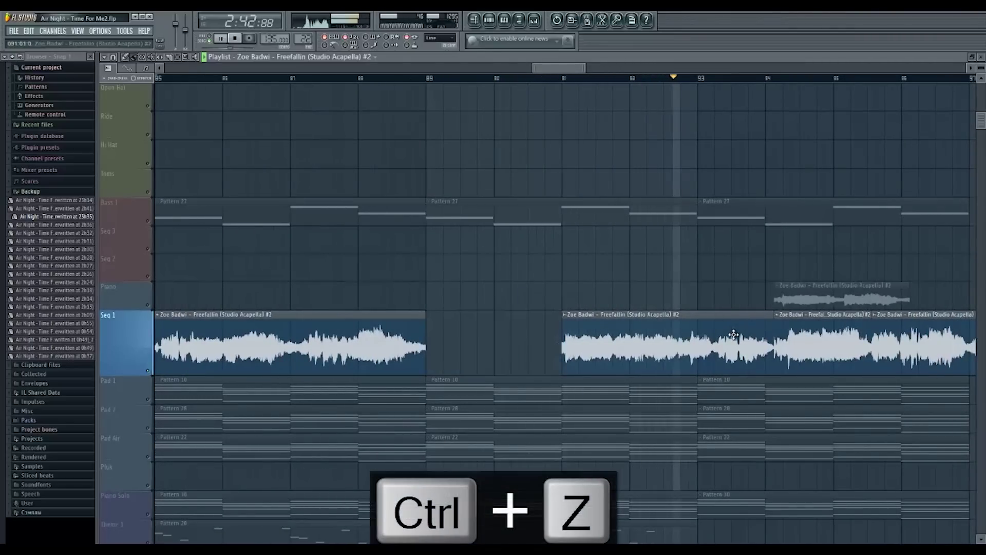
drag(740, 347, 603, 348)
key(space)
drag(821, 345, 704, 341)
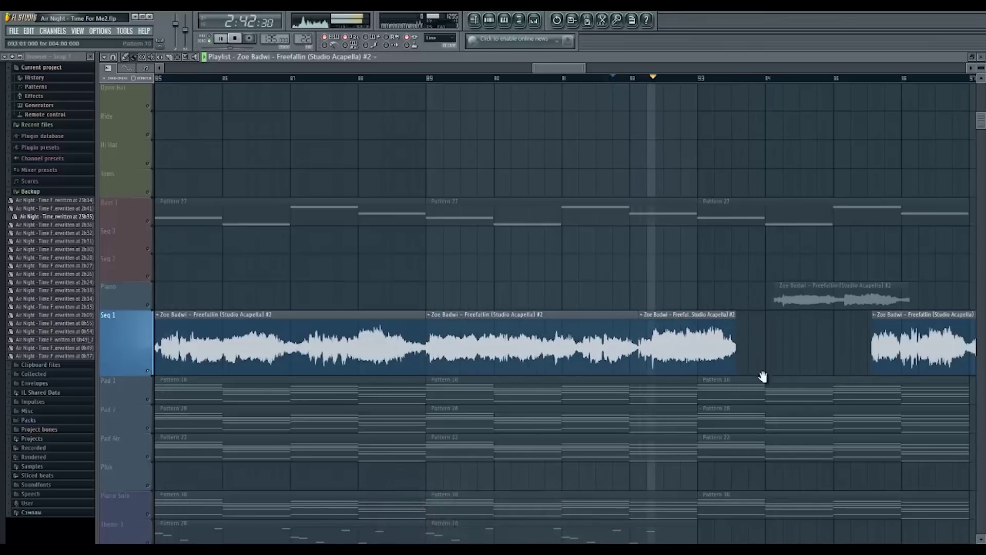
Close the remaining gap on Seq 1 and place the parked phrase back in line, so the phrases run unbroken to about bar 97
drag(763, 377, 617, 368)
drag(768, 339, 634, 335)
drag(688, 291, 766, 333)
click(731, 323)
scroll(734, 332, up, 2)
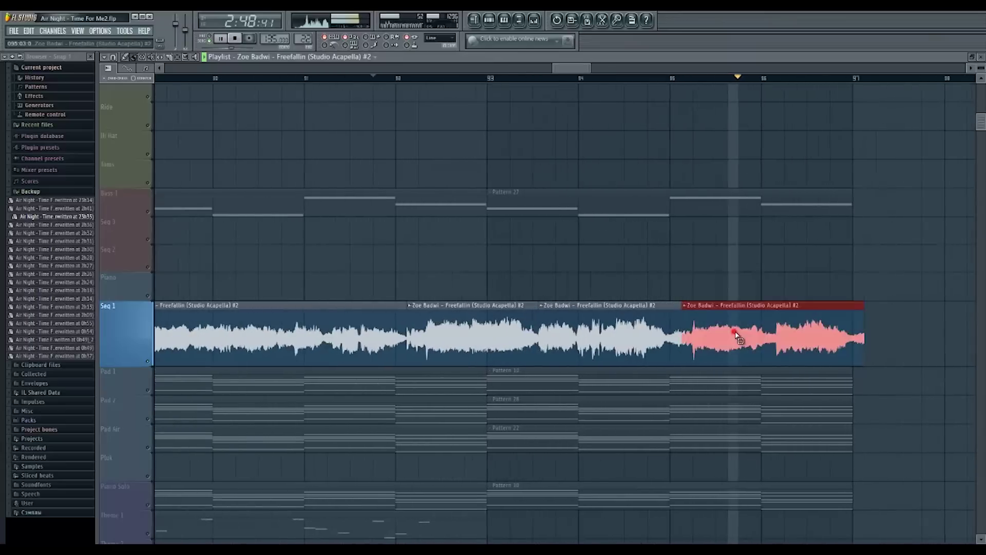
scroll(707, 327, up, 2)
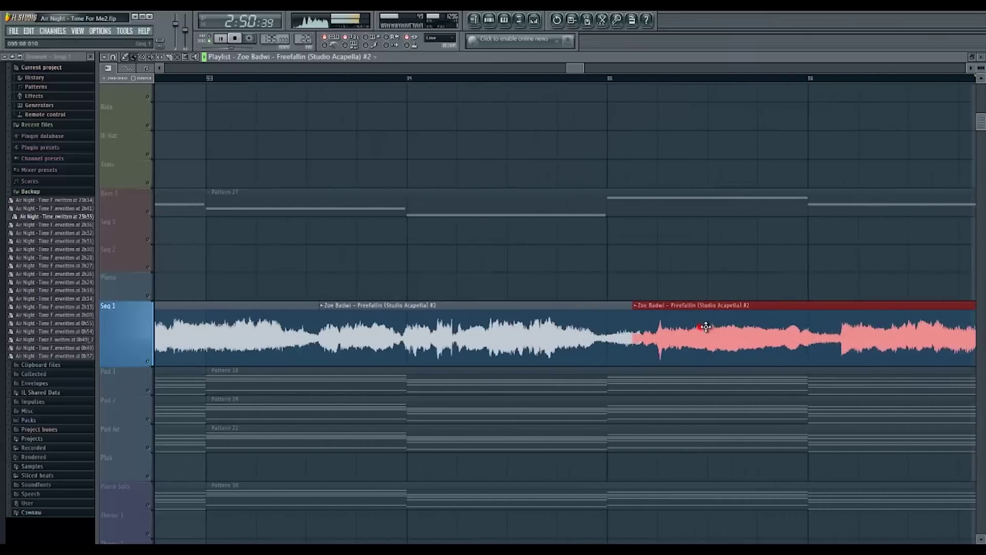
Stop playback, mark the time range from bar 85 to bar 97 over the vocal phrases, and clear the clip selection
scroll(706, 327, down, 4)
key(space)
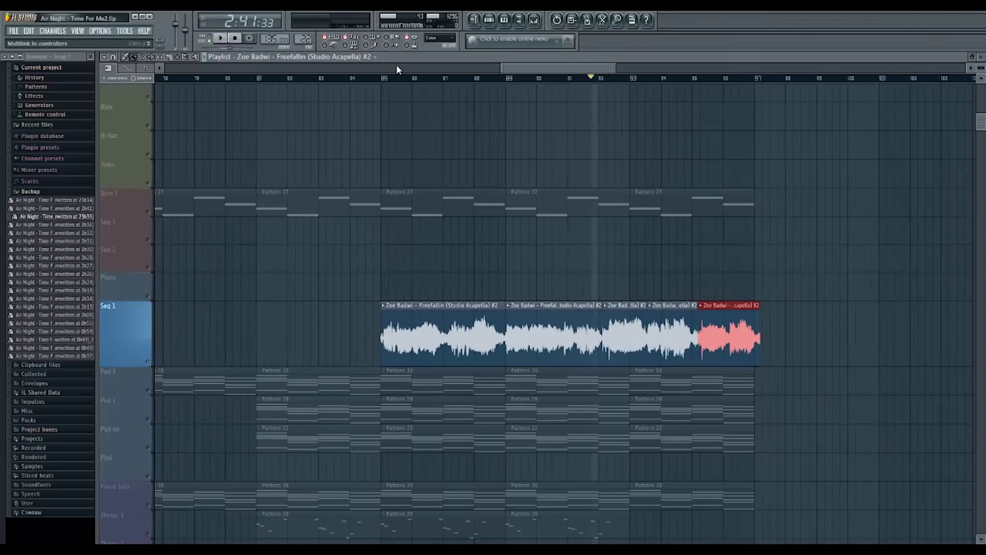
drag(386, 79, 784, 143)
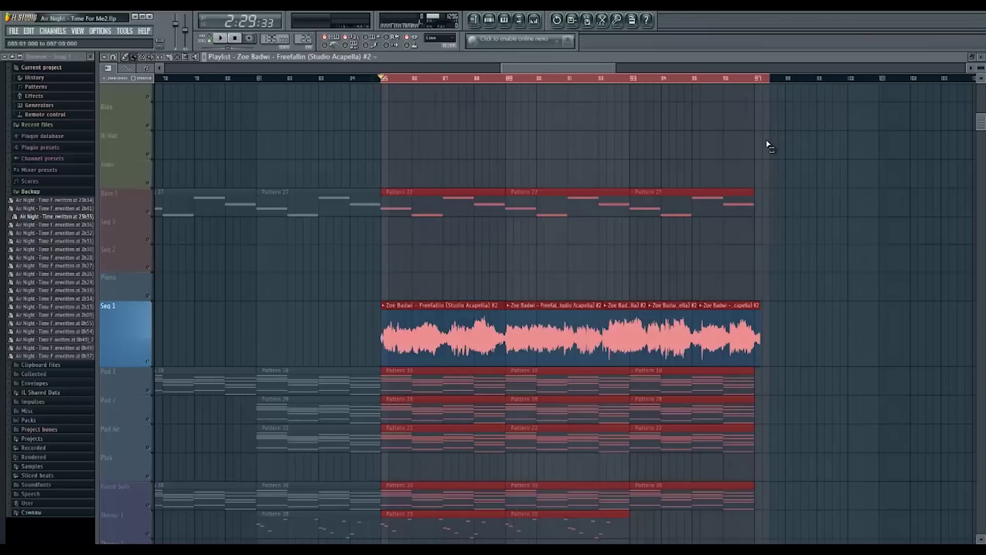
ctrl+click(810, 176)
scroll(788, 237, up, 3)
drag(608, 244, 769, 278)
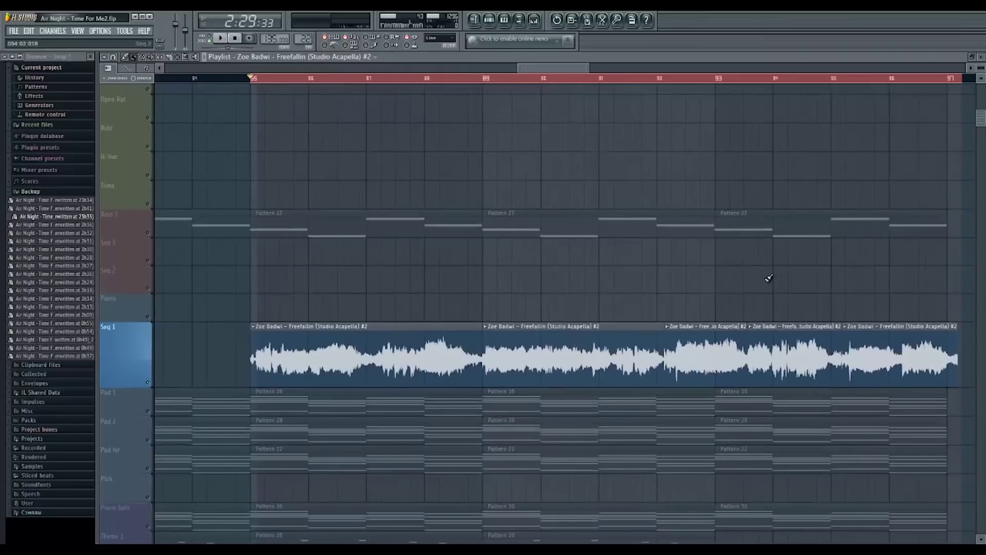
Empty the Edison recorder on the Master channel and record the vocal section into it from just before bar 85
scroll(771, 277, down, 1)
key(F9)
click(867, 381)
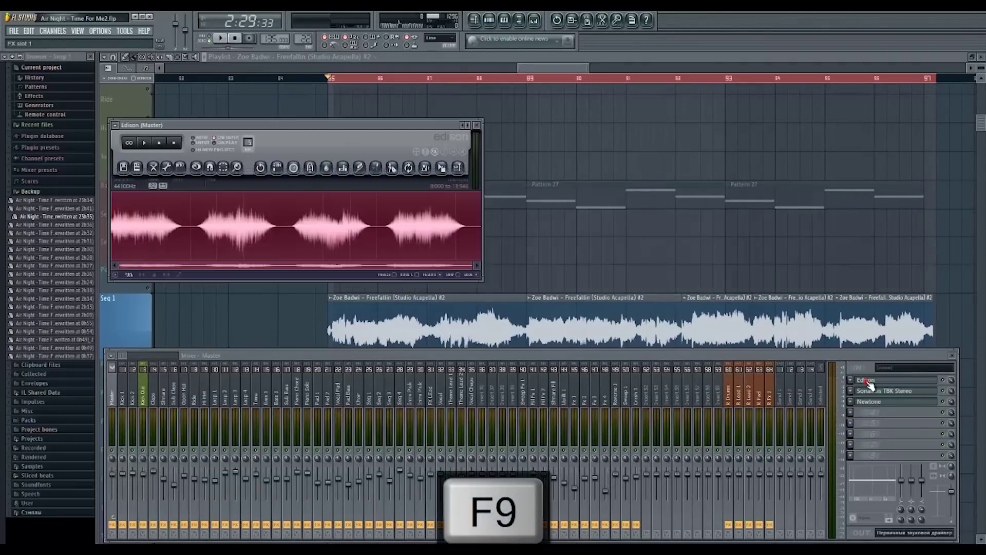
key(ctrl+n)
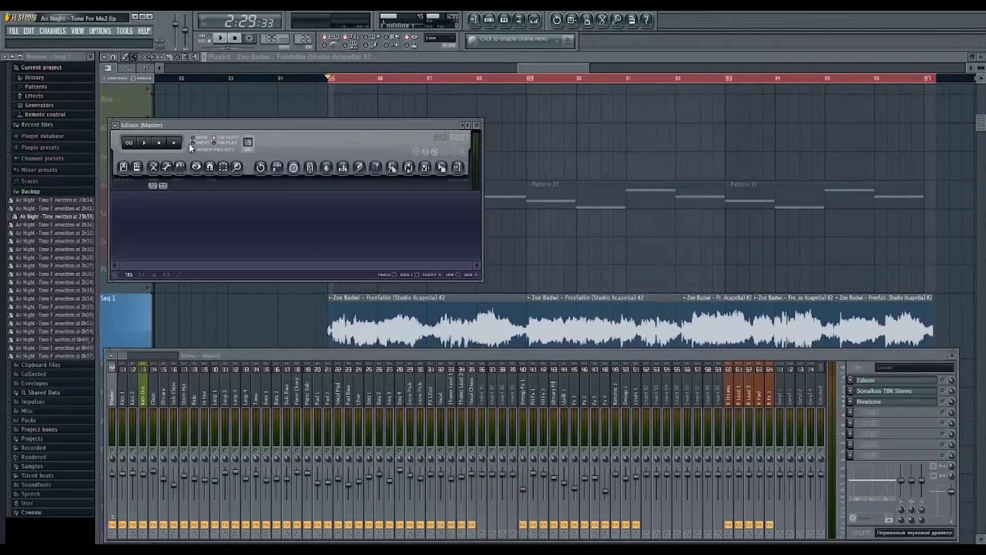
click(302, 78)
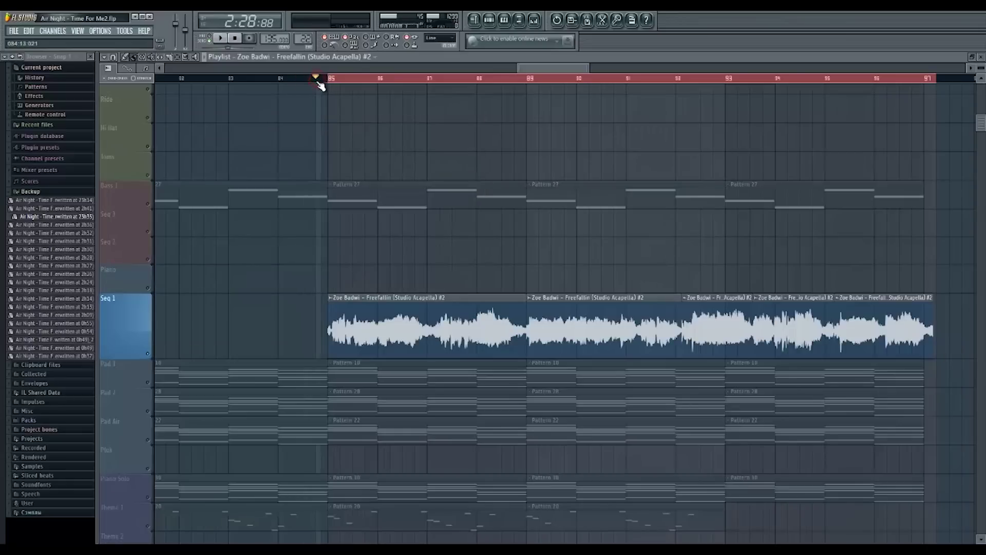
key(Tab)
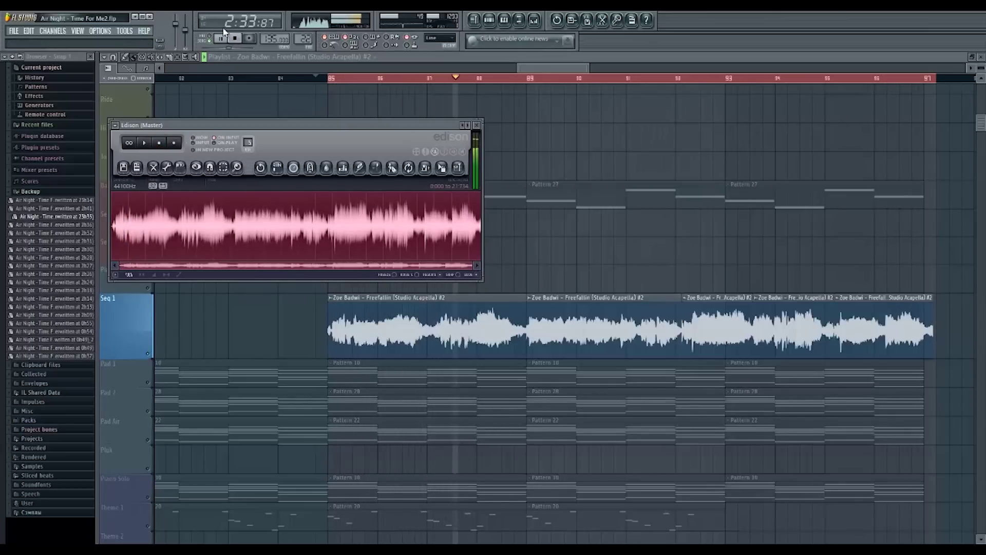
Delete the separate vocal phrases from Seq 1 and place the Edison recording there as one clip starting at bar 85
right_click(891, 343)
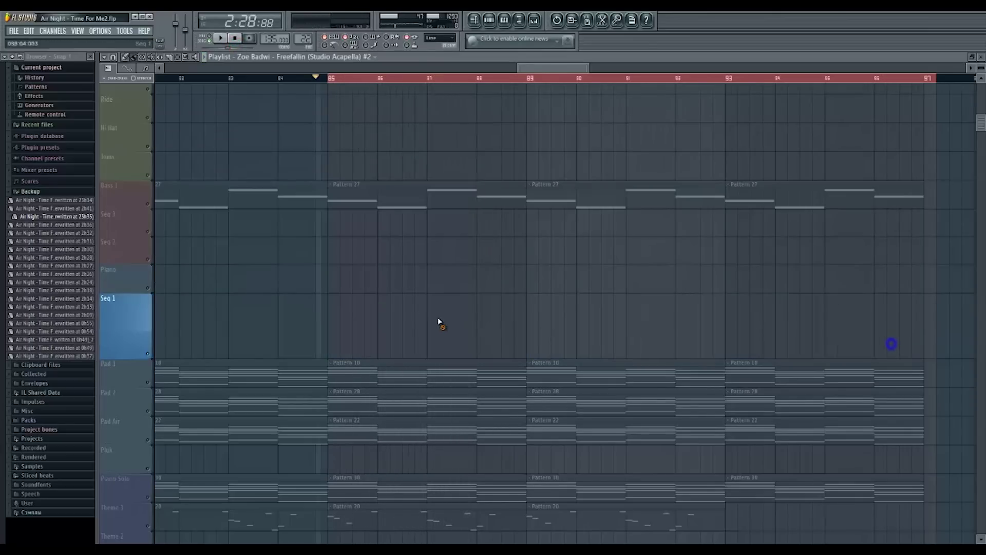
drag(422, 177, 395, 312)
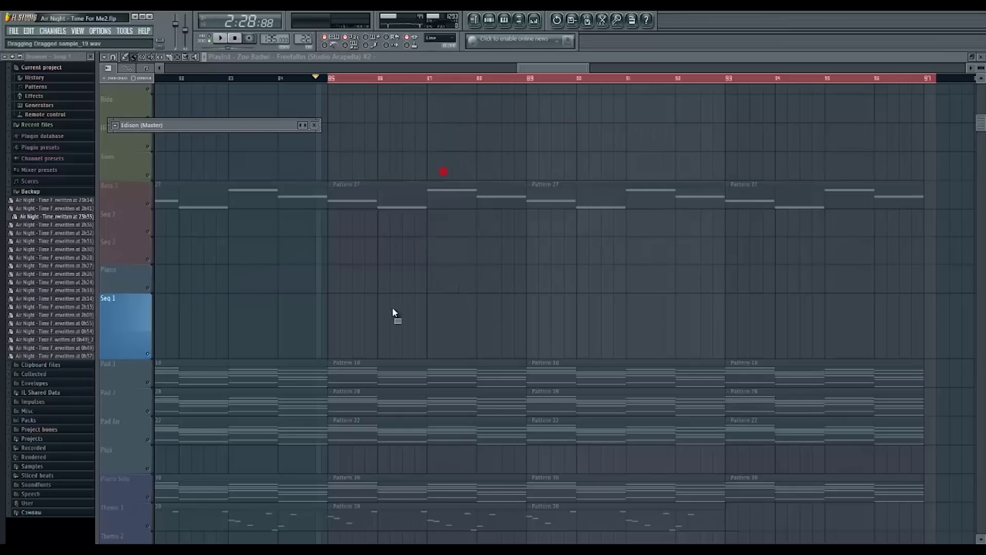
drag(335, 327, 334, 327)
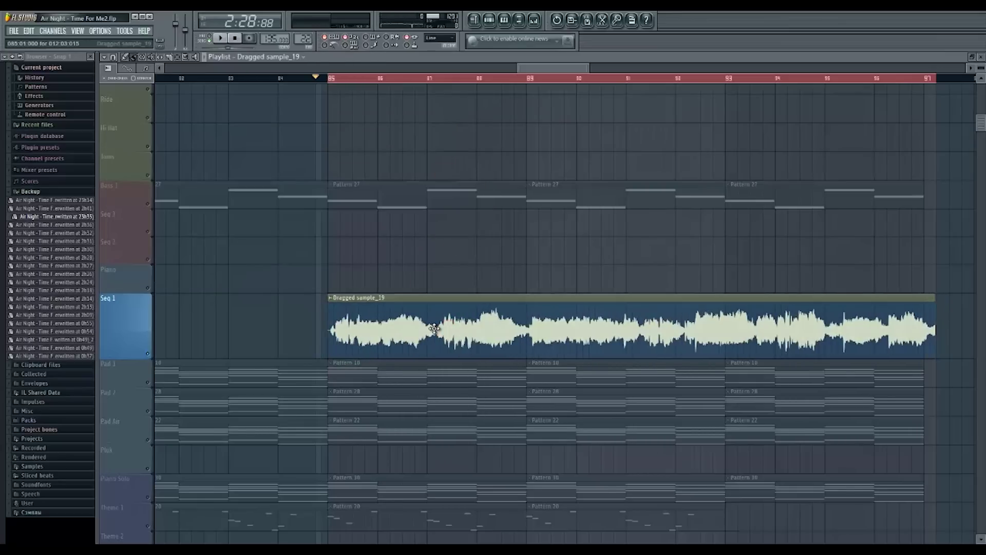
Open Newtone from the Master channel and the channel settings of the Dragged sample_19 clip
key(F9)
key(ctrl+a)
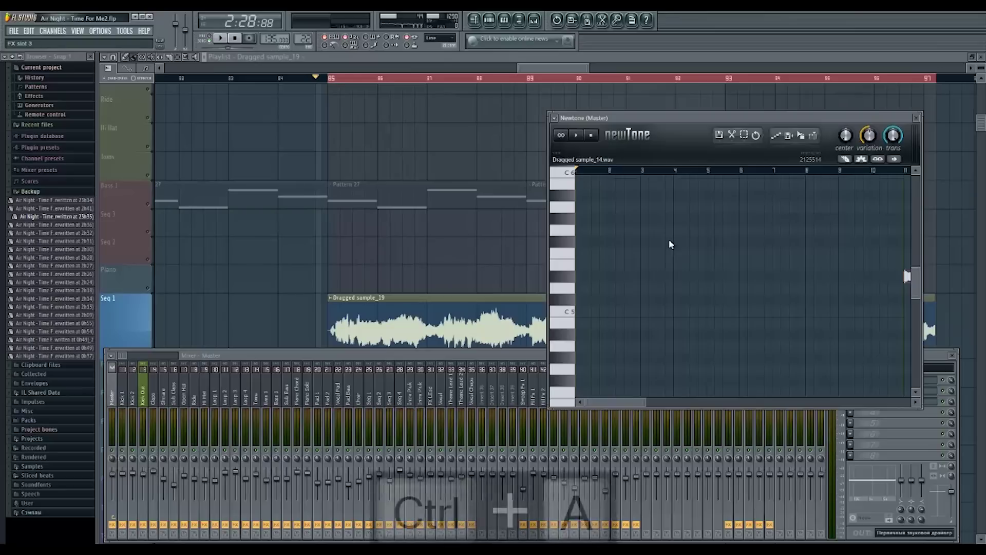
double_click(411, 326)
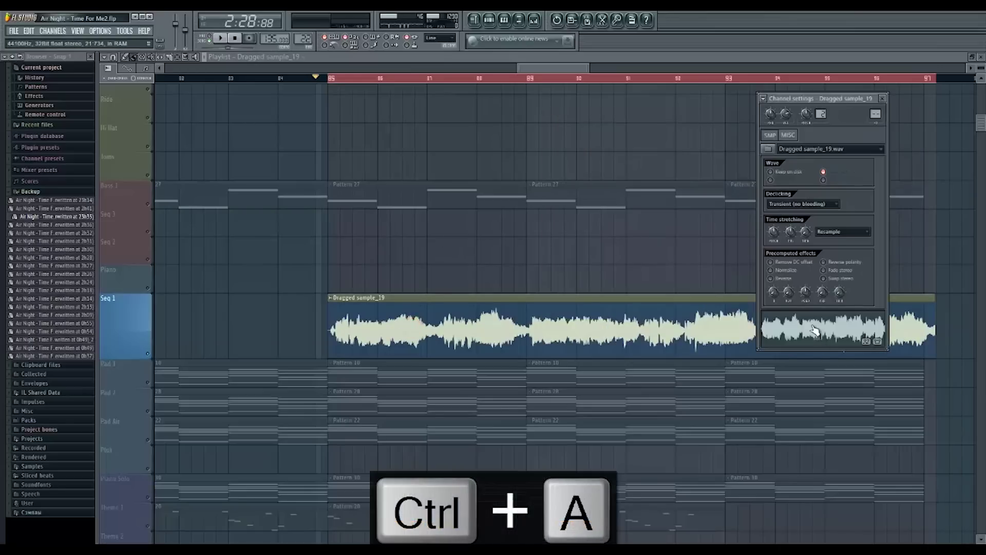
key(ctrl+a)
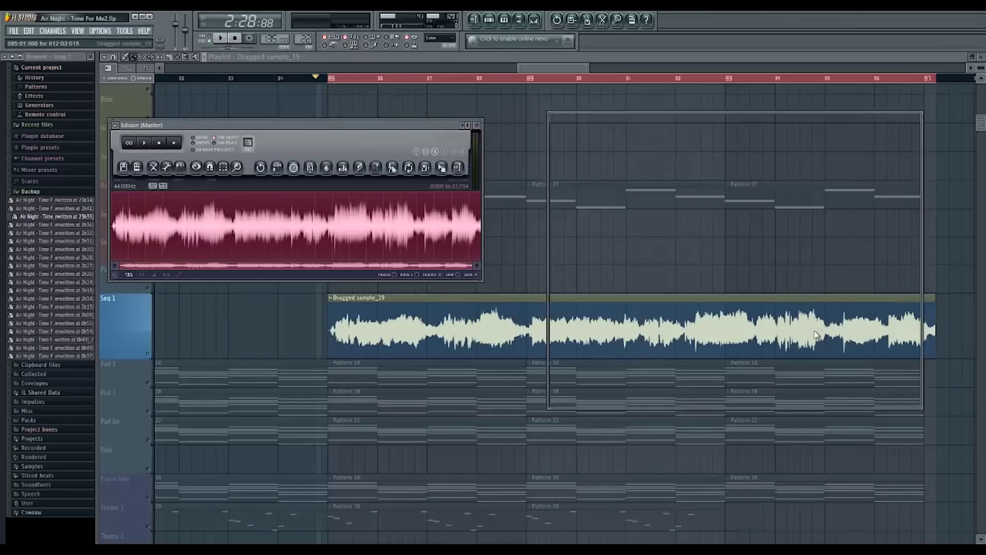
Load Dragged sample_19 into Newtone for pitch analysis, close the channel settings, and widen Newtone to show the whole sample
key(F6)
drag(664, 120, 541, 193)
click(974, 58)
click(981, 57)
drag(872, 323, 632, 277)
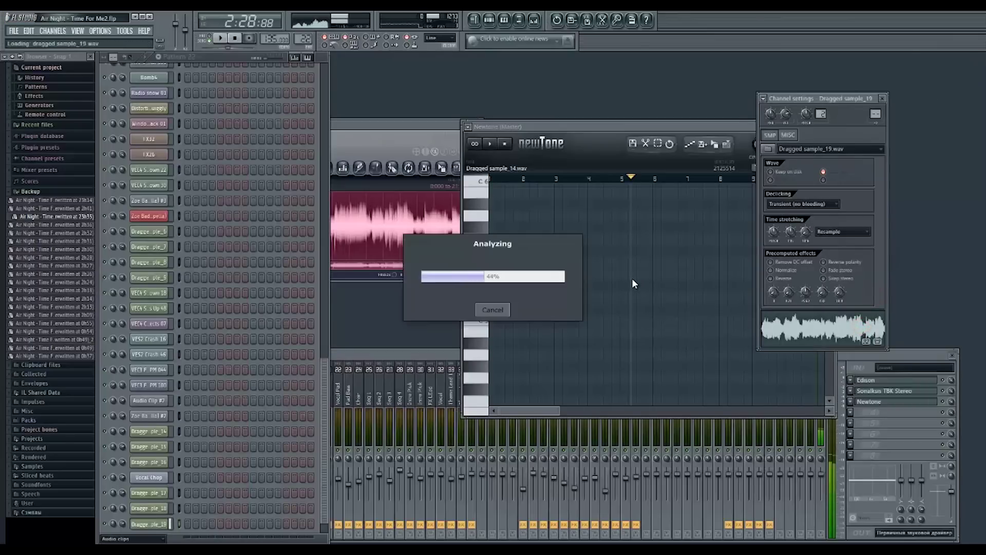
click(882, 99)
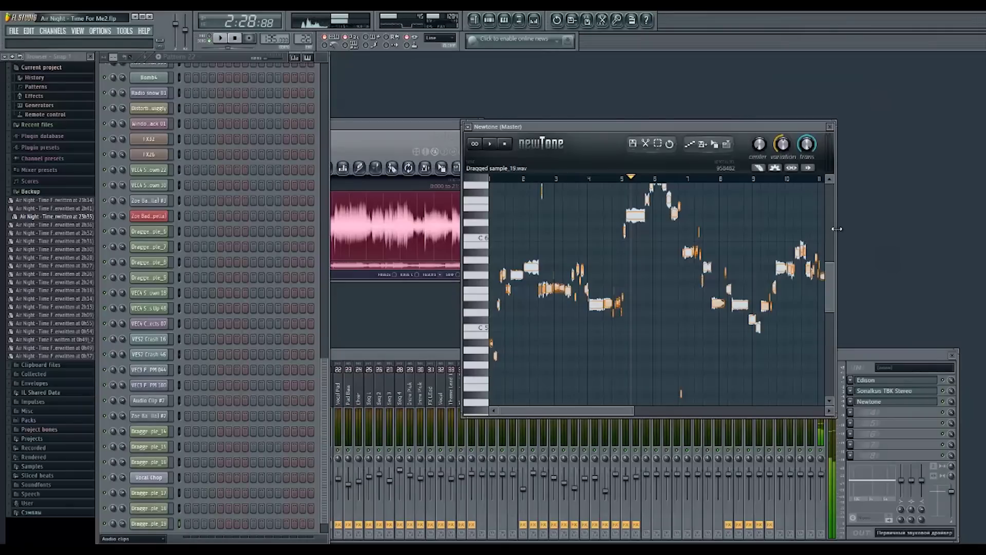
drag(837, 229, 955, 225)
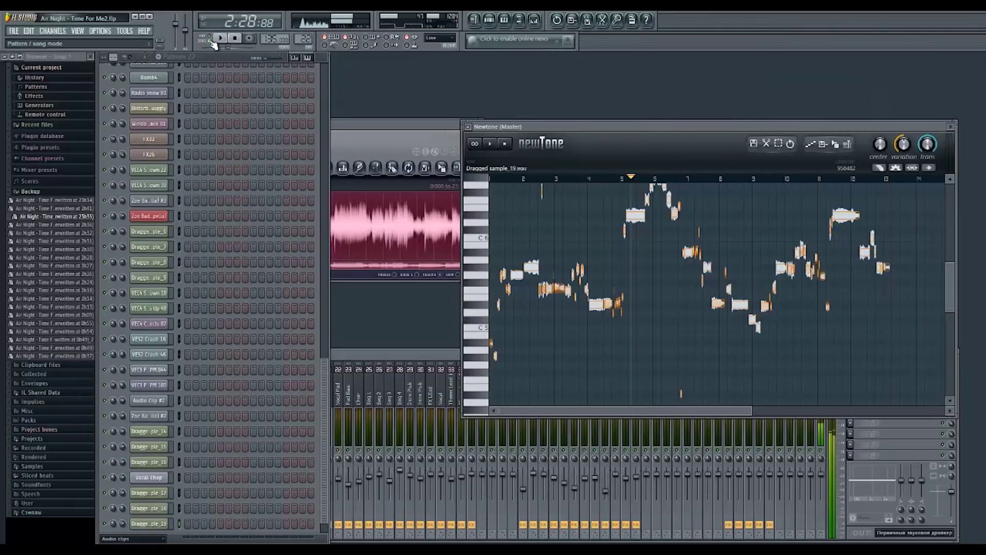
Mute everything in the playlist except Pad 2, Pad Air and Piano Solo, and play the song from just before bar 85
click(474, 19)
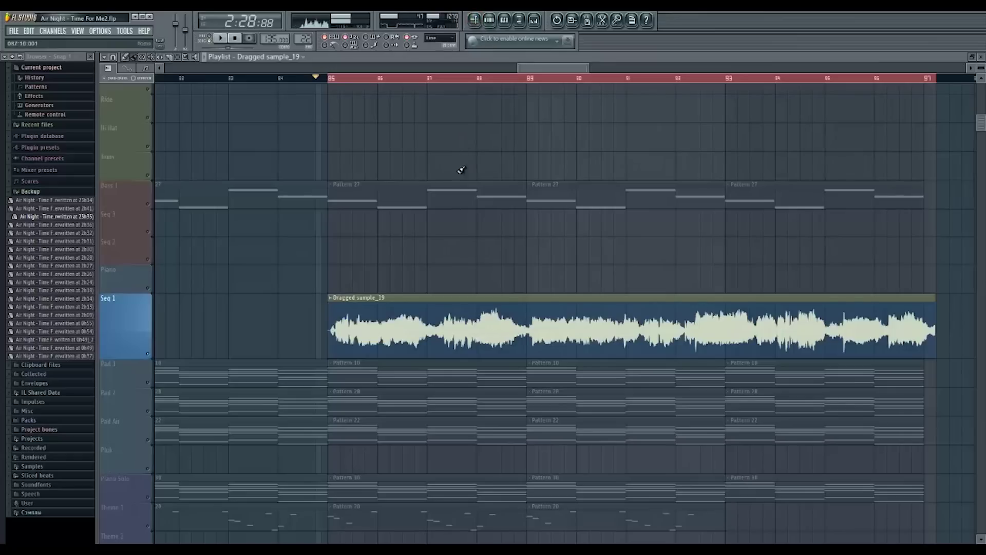
click(203, 325)
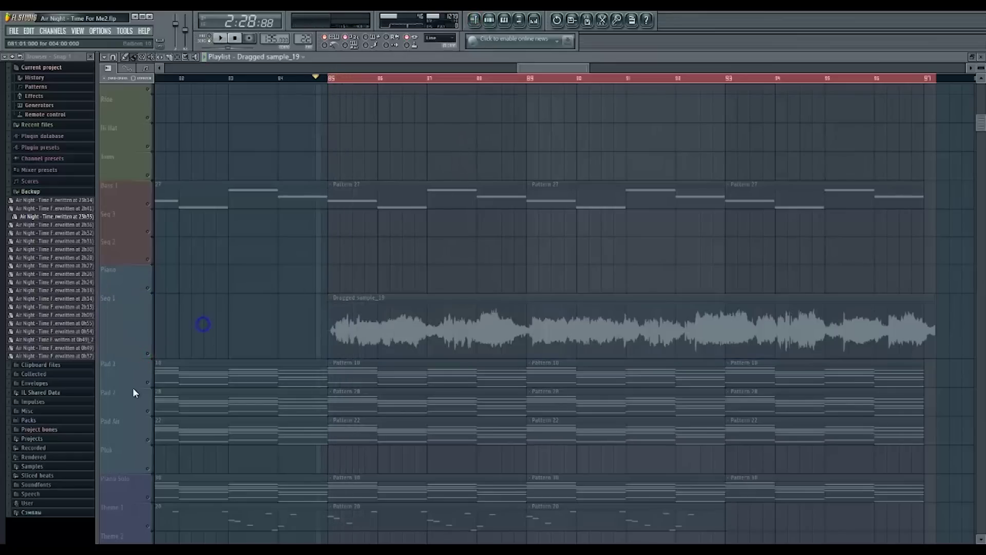
drag(148, 382, 149, 412)
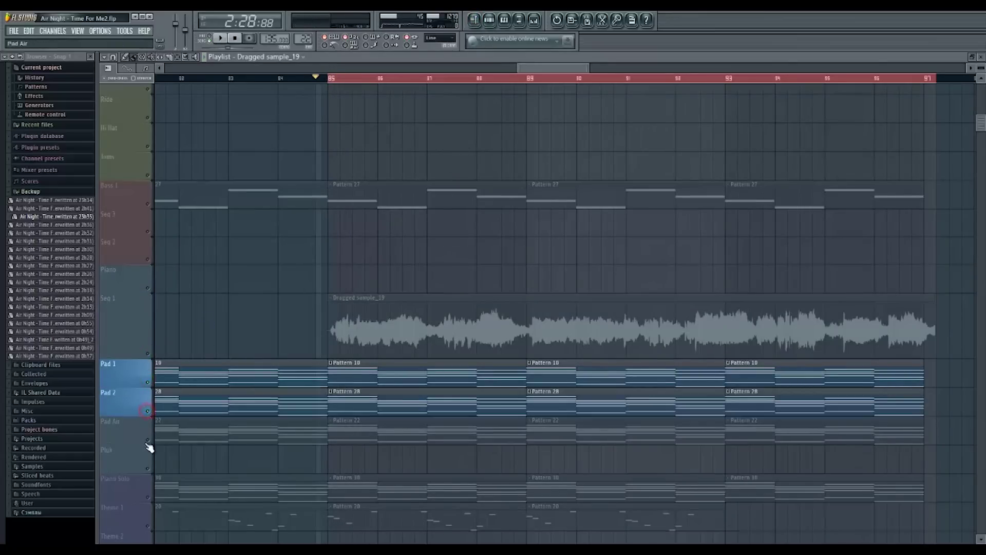
click(147, 440)
click(147, 382)
click(148, 497)
key(space)
Examine the Pad 2 chords in the piano roll for pitch reference, and return to the playlist
key(F9)
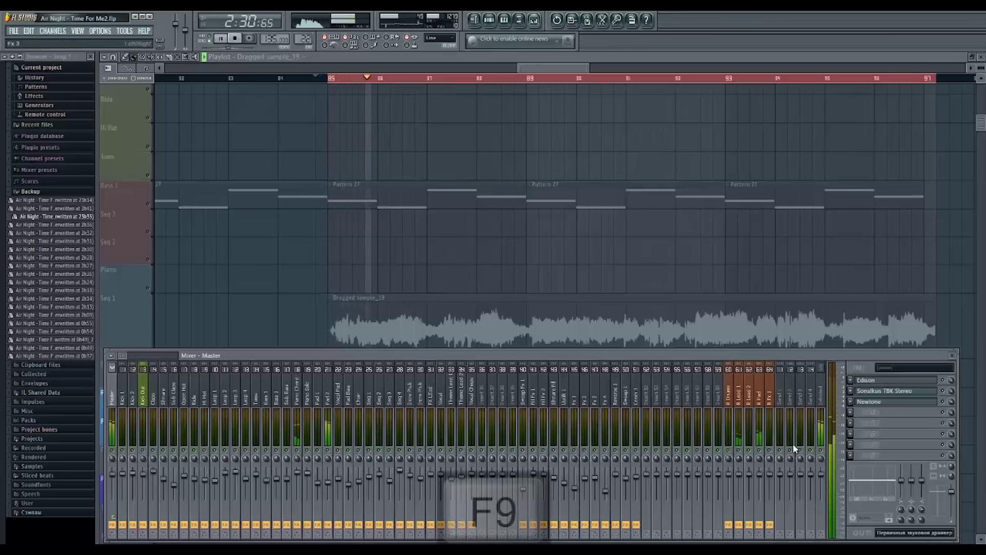
click(886, 405)
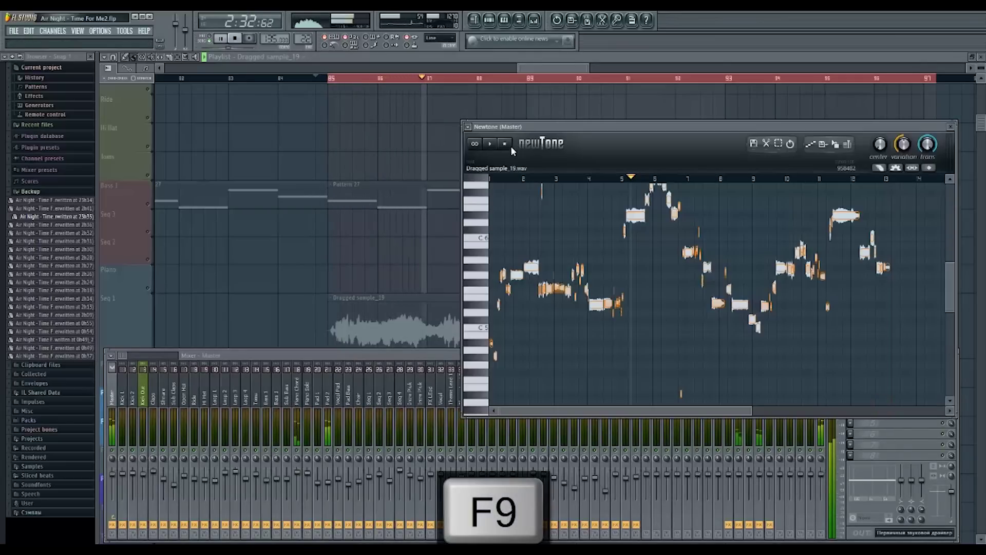
right_click(401, 254)
scroll(401, 324, down, 4)
double_click(400, 282)
scroll(352, 284, down, 5)
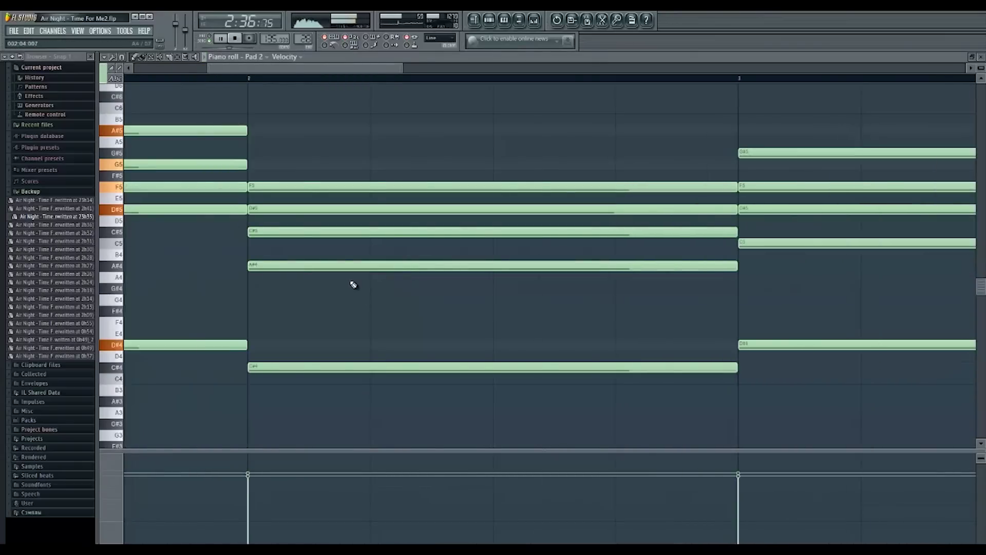
drag(319, 269, 411, 303)
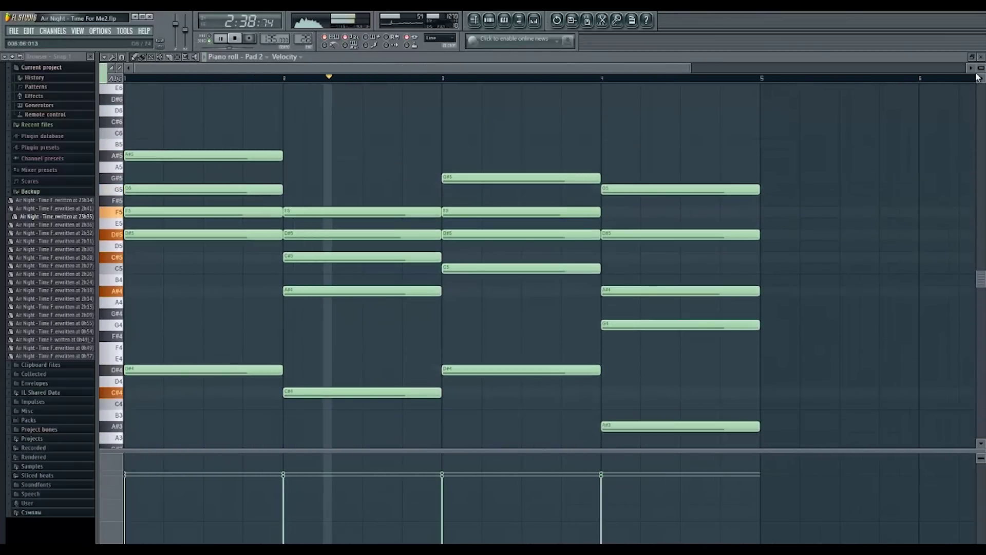
click(981, 57)
key(F6)
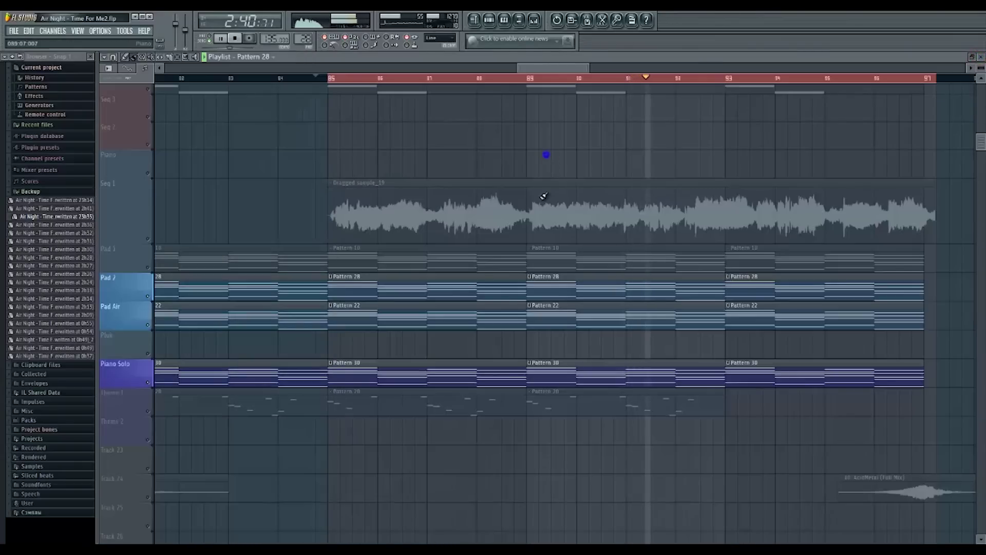
Reopen Newtone and play the vocal with the pads and piano, following its pitches up to about bar 6
key(F9)
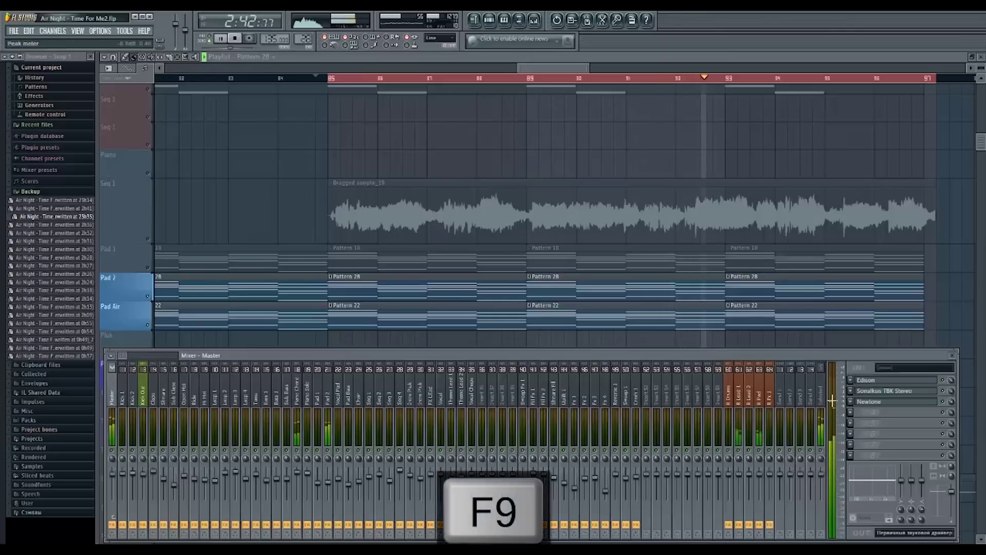
click(874, 401)
key(space)
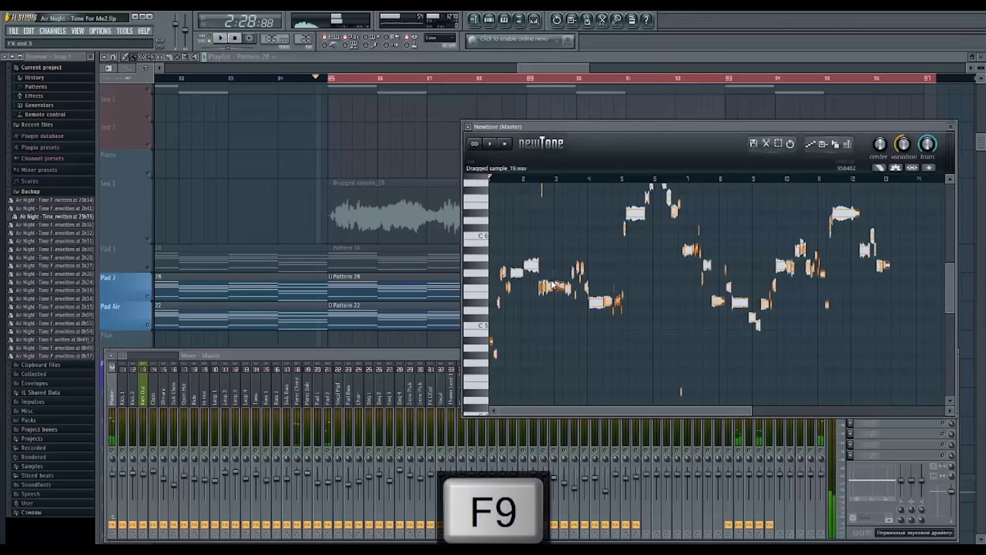
scroll(495, 286, up, 2)
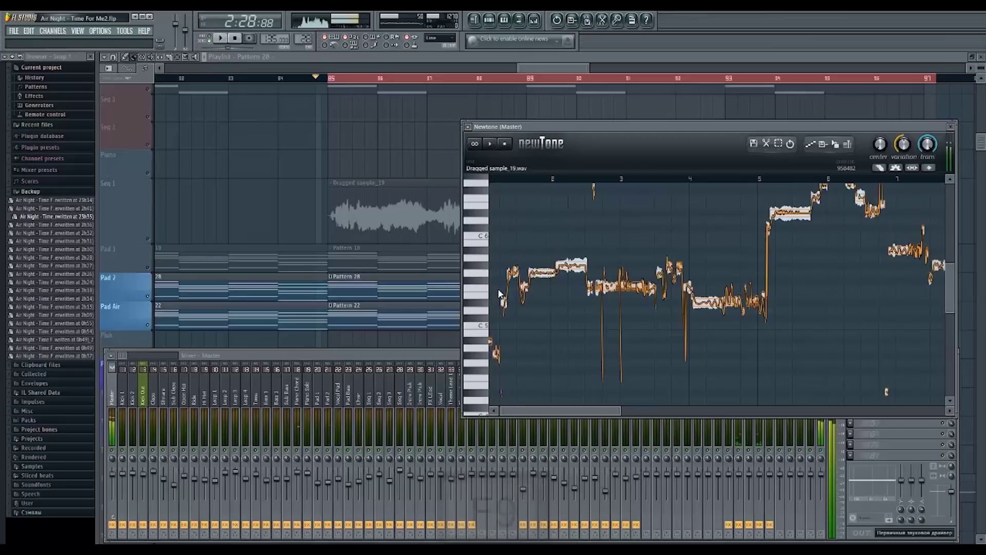
click(221, 39)
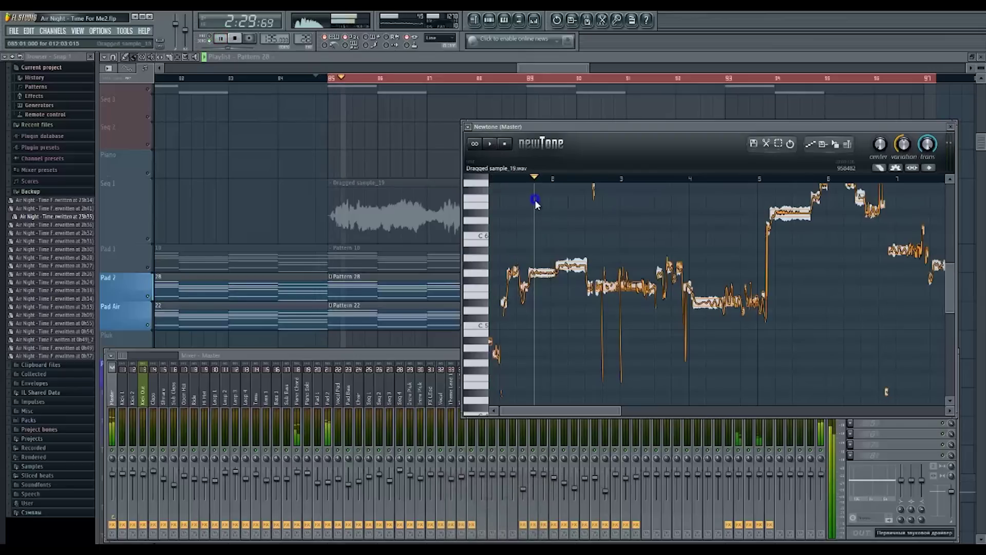
scroll(519, 243, up, 1)
drag(564, 266, 586, 306)
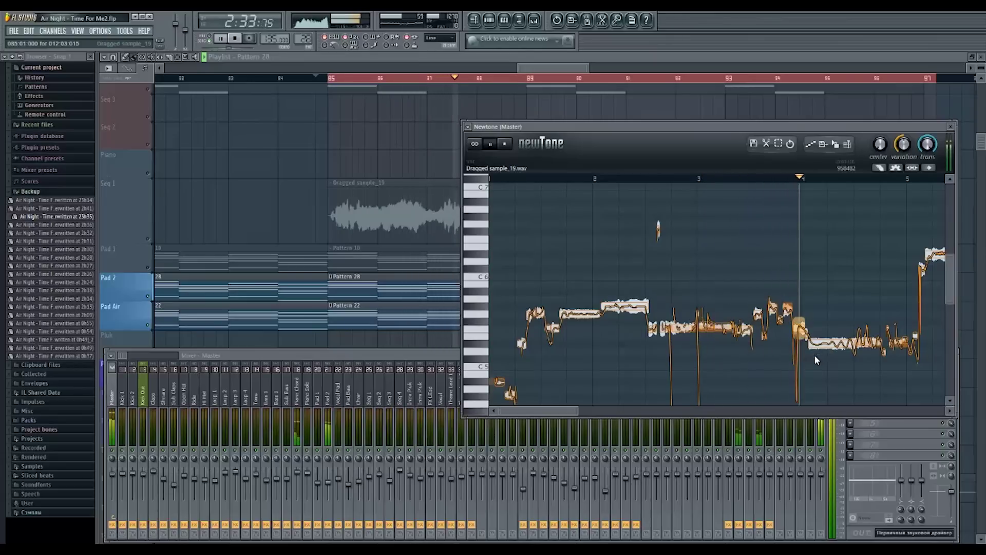
drag(553, 409, 600, 411)
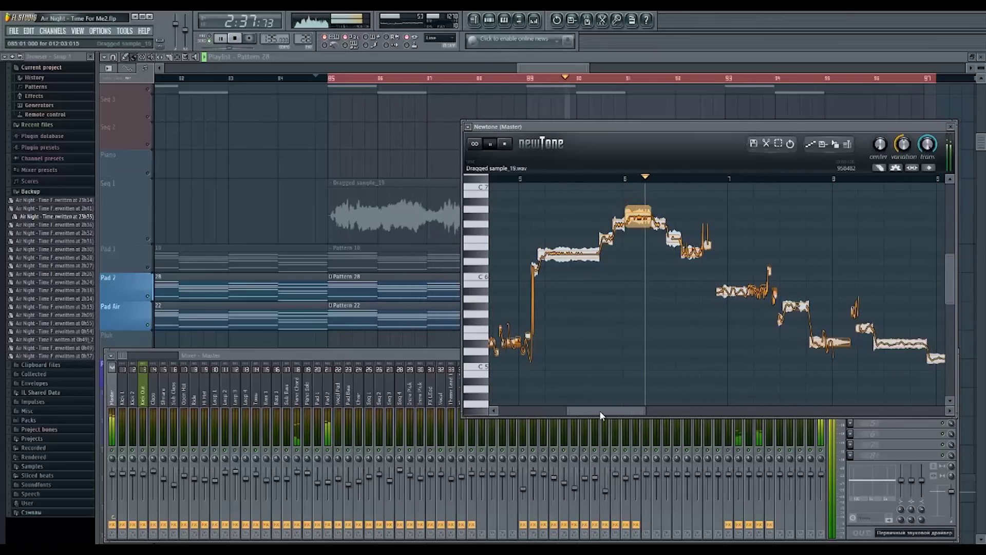
Raise the highest vocal note just after bar 6 in Newtone by 2 semitones to A#6, with the playback marker before it
key(space)
click(591, 179)
drag(637, 215, 637, 204)
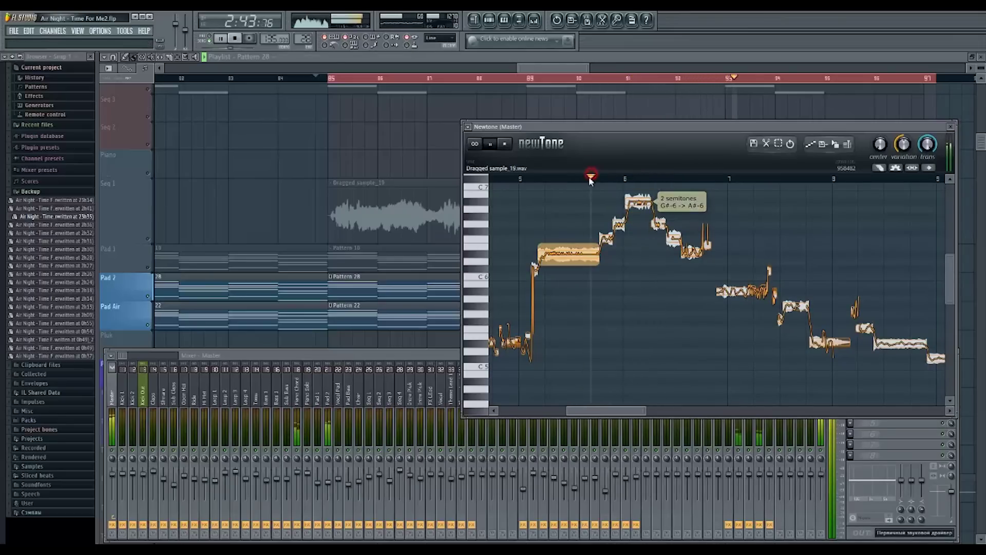
Audition the rising vocal phrase before bar 6 and lower its highest note by 2 semitones to G#6
click(555, 180)
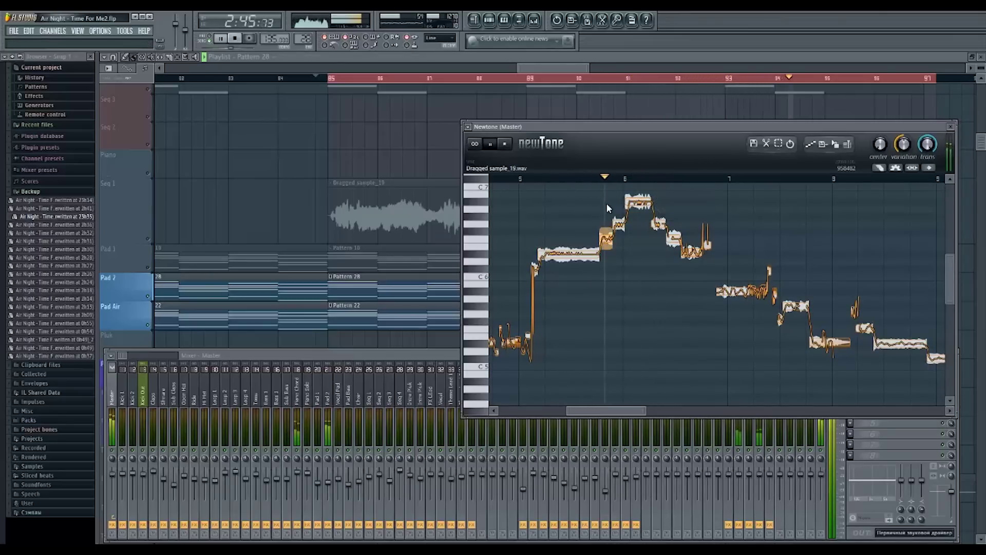
drag(637, 201, 637, 216)
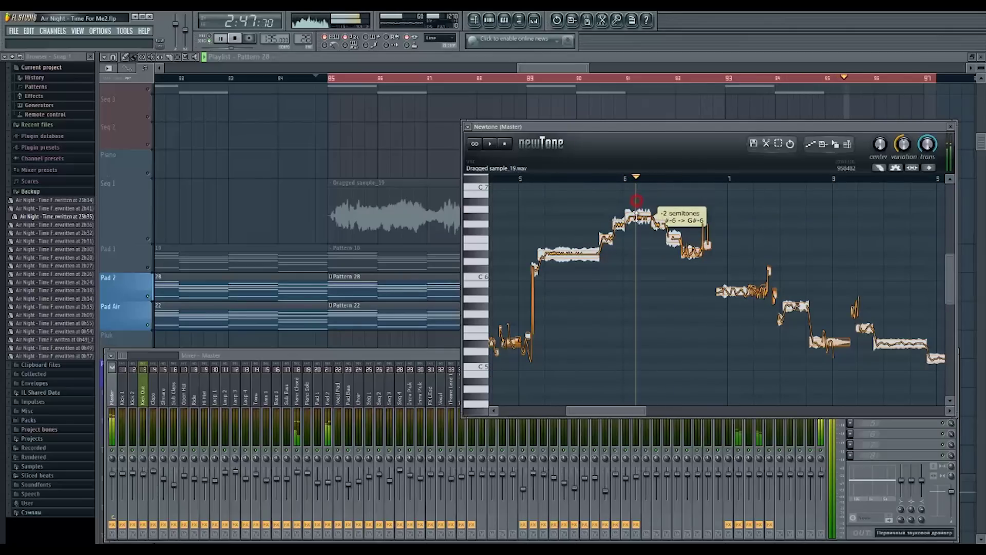
click(637, 178)
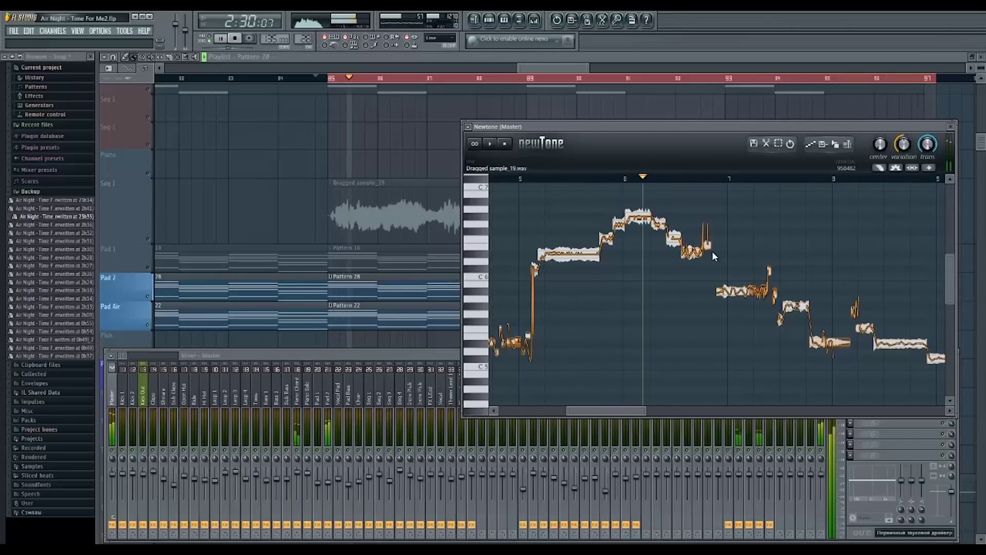
Raise the lowest vocal note just after bar 9 to the pitch of the note before it, and replay that phrase
drag(728, 260, 579, 248)
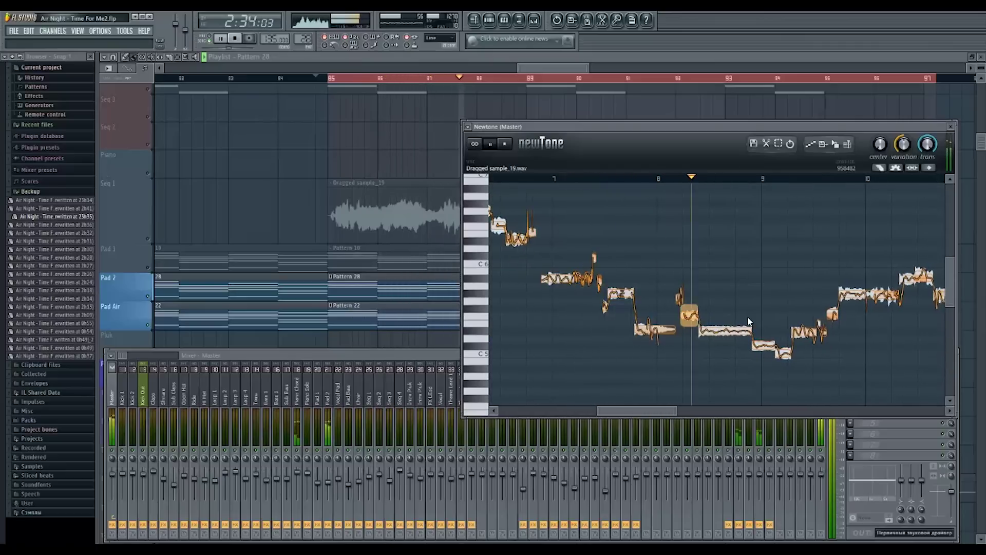
drag(702, 302, 619, 296)
drag(732, 307, 643, 300)
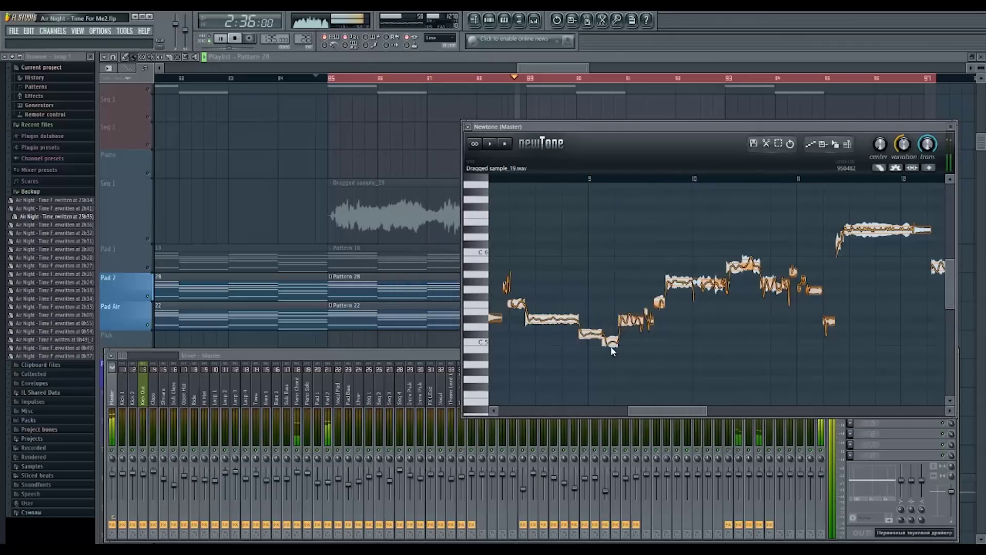
drag(611, 342, 611, 319)
click(561, 173)
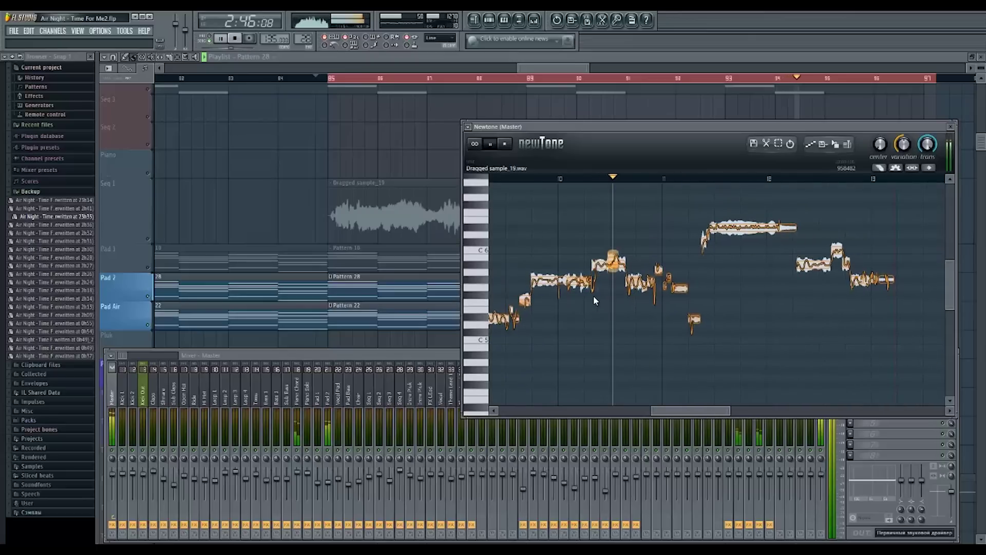
Raise the peak vocal note midway between bars 10 and 11 to C6, auditioning the phrase leading into it
mouse_move(615, 264)
mouse_down()
mouse_move(615, 252)
mouse_move(622, 258)
mouse_up()
click(582, 181)
click(623, 262)
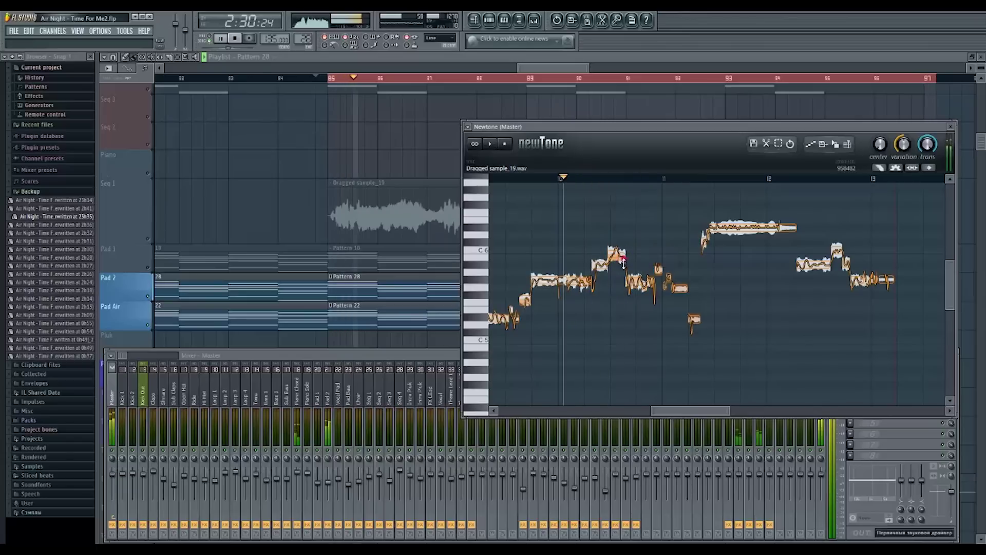
click(581, 178)
click(575, 177)
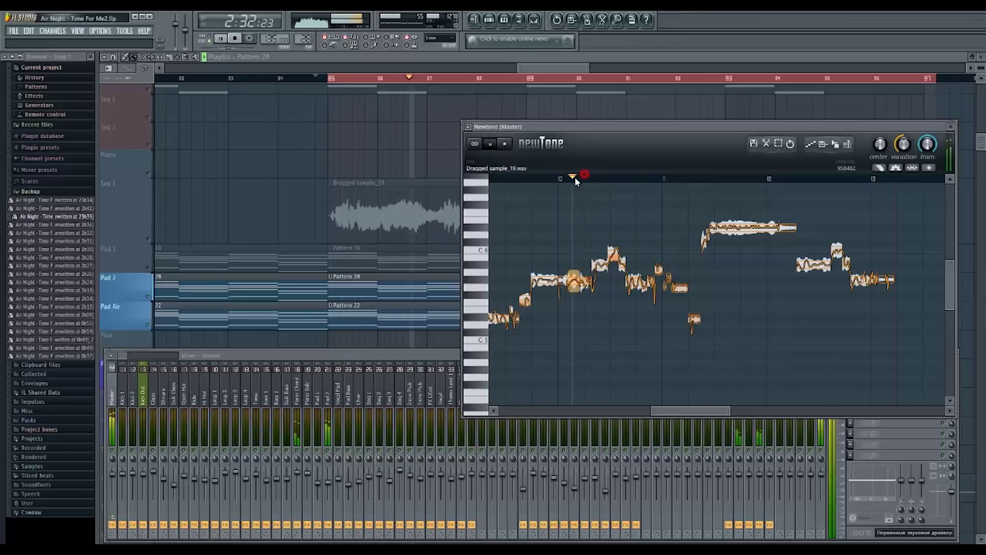
click(611, 251)
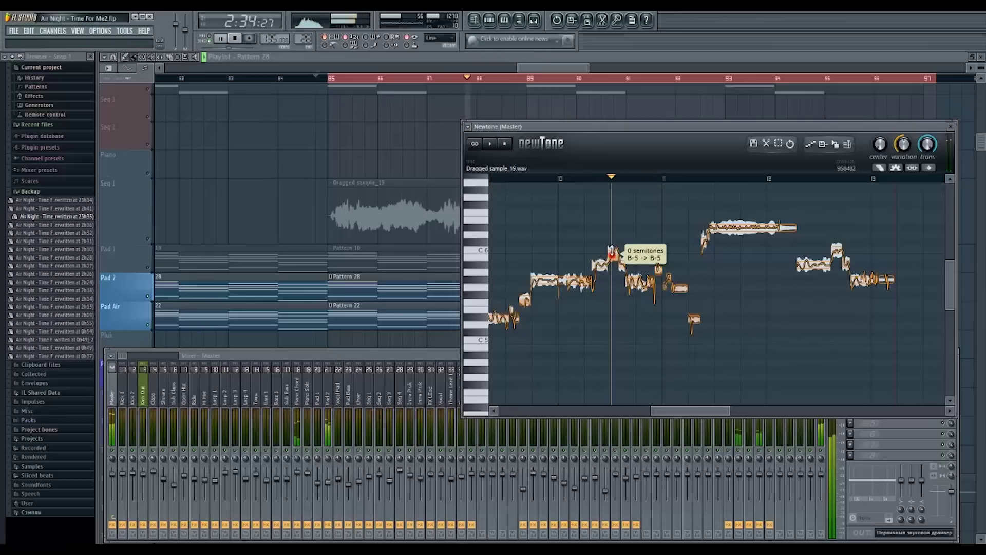
drag(611, 250, 611, 243)
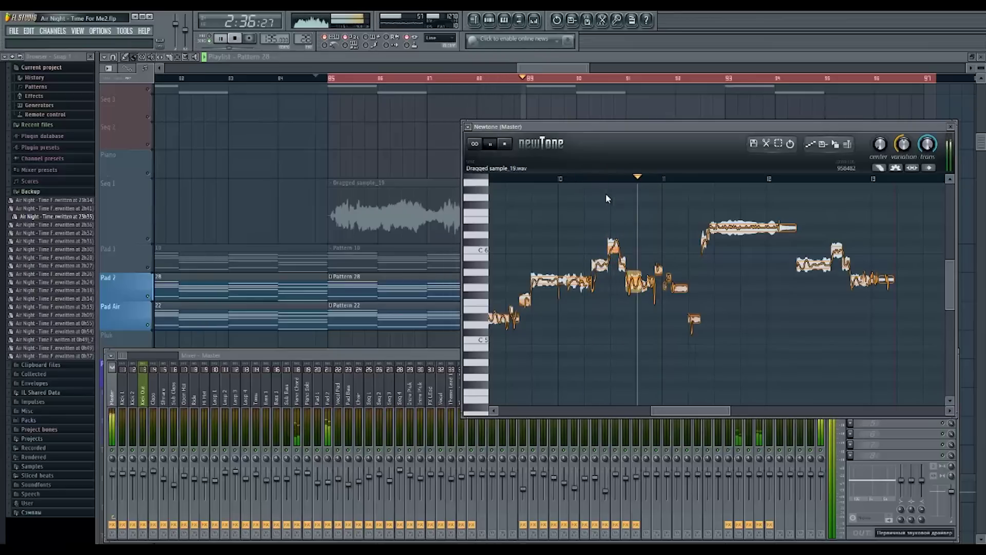
Return to the start of the vocal in Newtone and check its retuned notes against the chords up to bar 5
drag(666, 263, 462, 261)
scroll(651, 312, down, 2)
scroll(652, 313, down, 2)
drag(636, 308, 928, 309)
drag(634, 253, 836, 322)
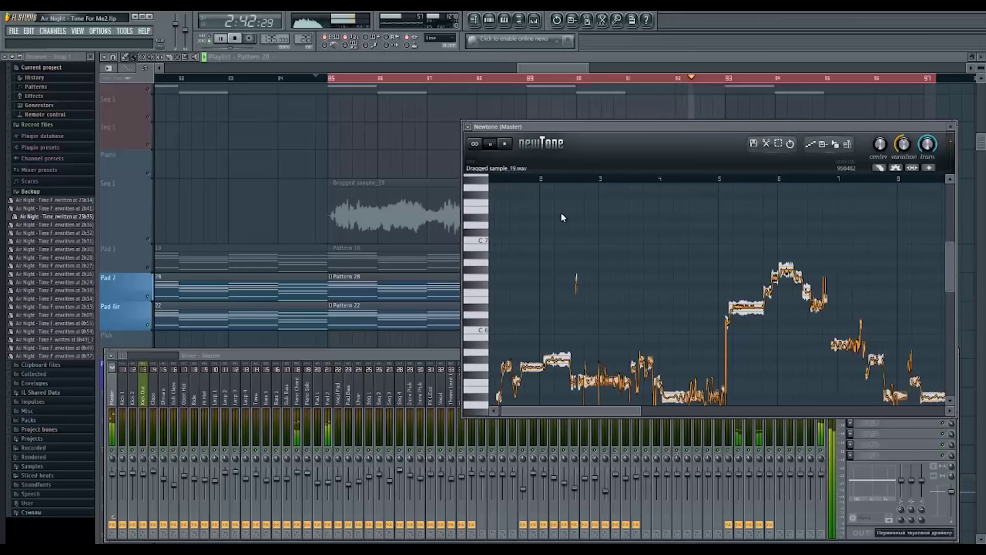
drag(561, 216, 677, 208)
scroll(516, 318, up, 2)
drag(549, 255, 559, 198)
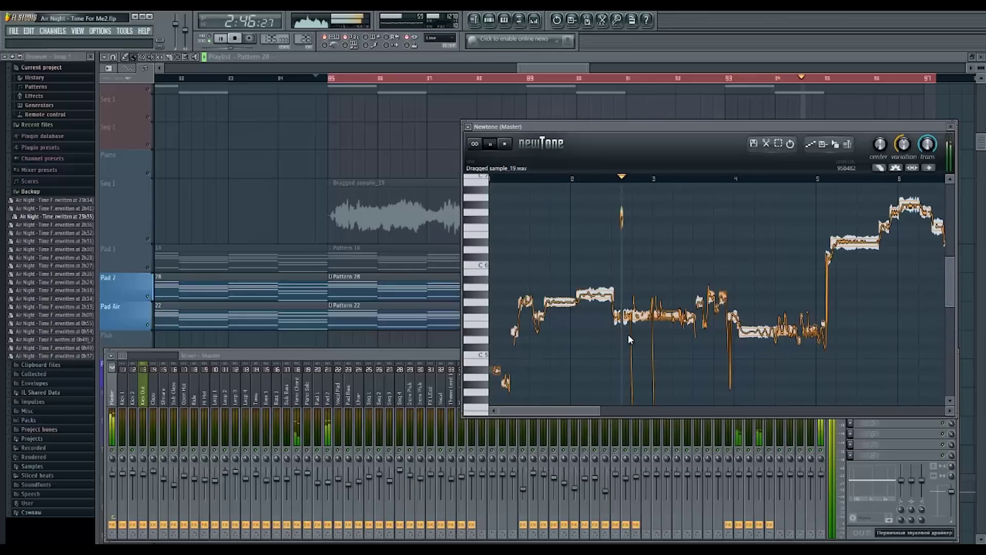
scroll(586, 257, right, 3)
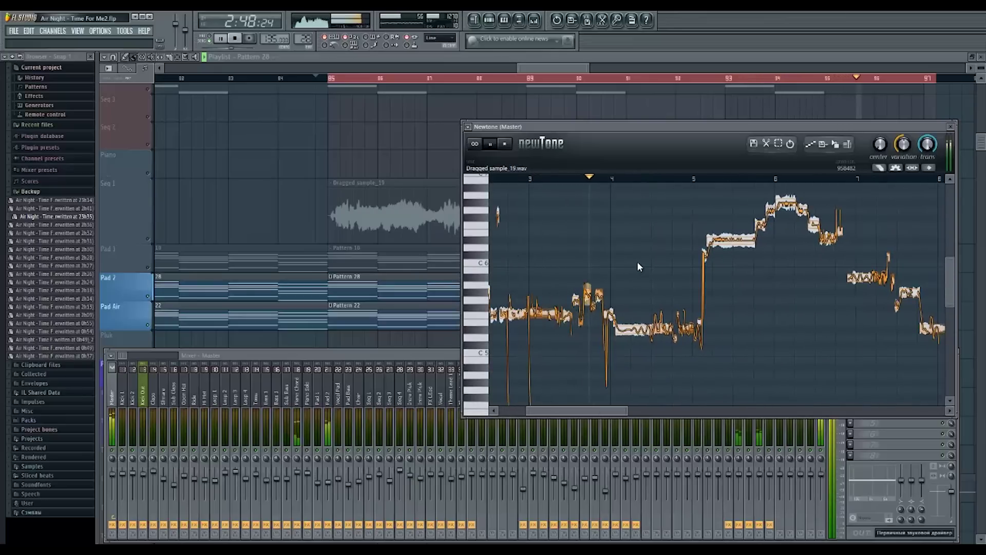
drag(668, 292, 550, 266)
scroll(569, 286, up, 1)
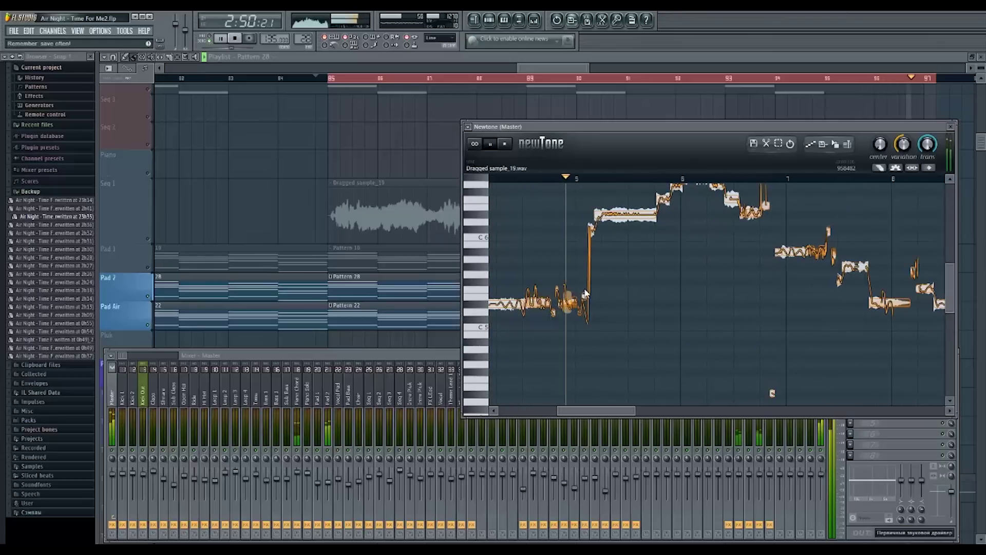
Follow the rest of the retuned vocal in Newtone from bar 5 to its end, listening for off notes
drag(650, 285, 627, 338)
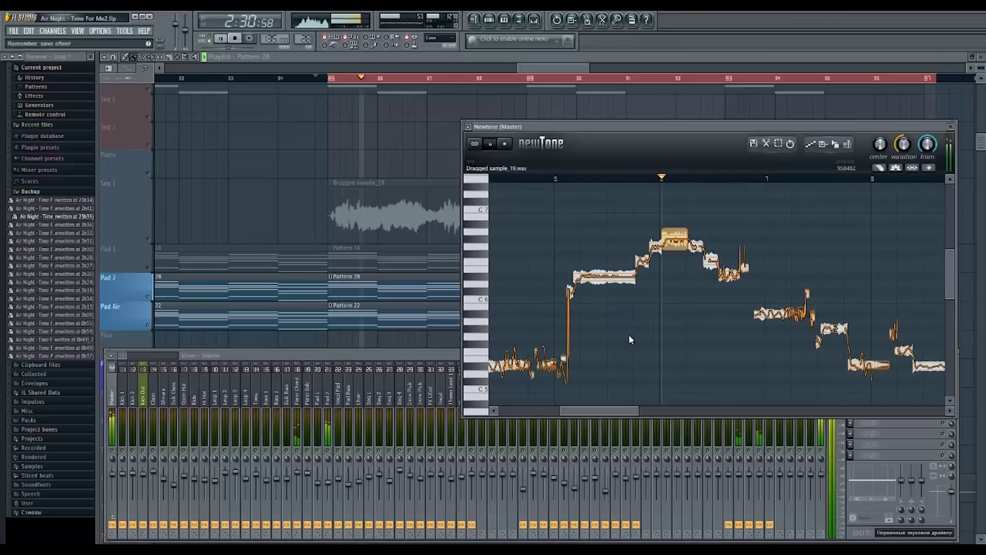
drag(710, 318, 603, 294)
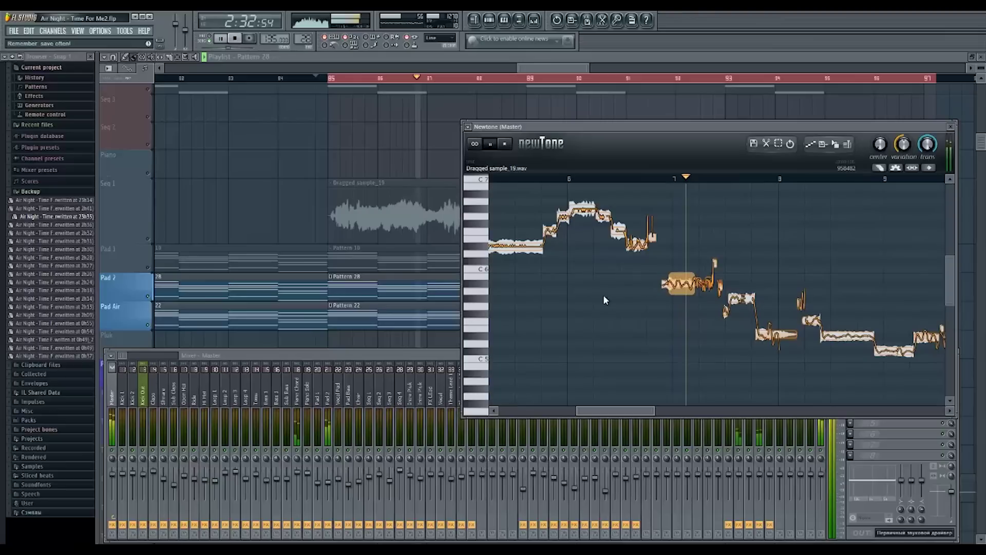
drag(704, 308, 577, 245)
drag(684, 277, 590, 316)
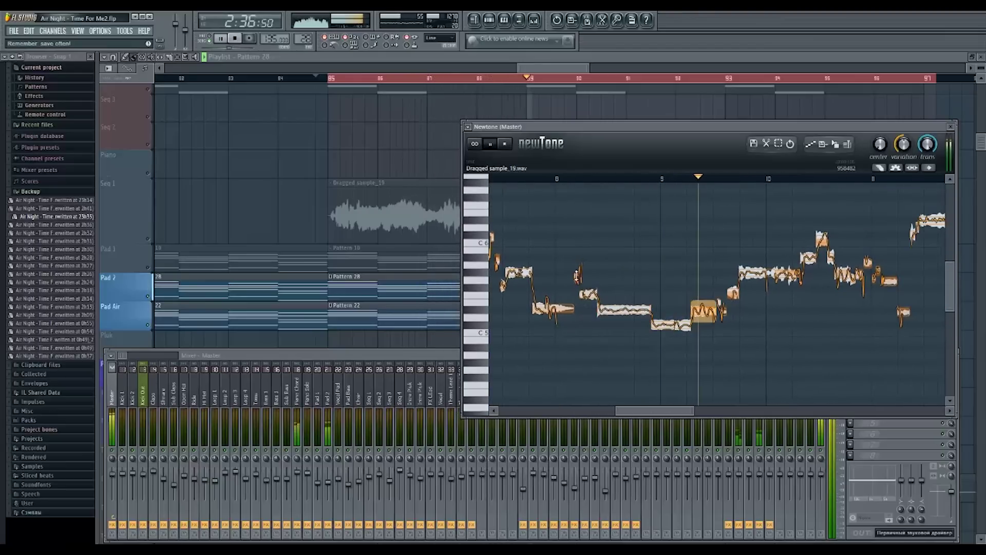
click(576, 177)
scroll(567, 272, up, 3)
drag(566, 177, 525, 178)
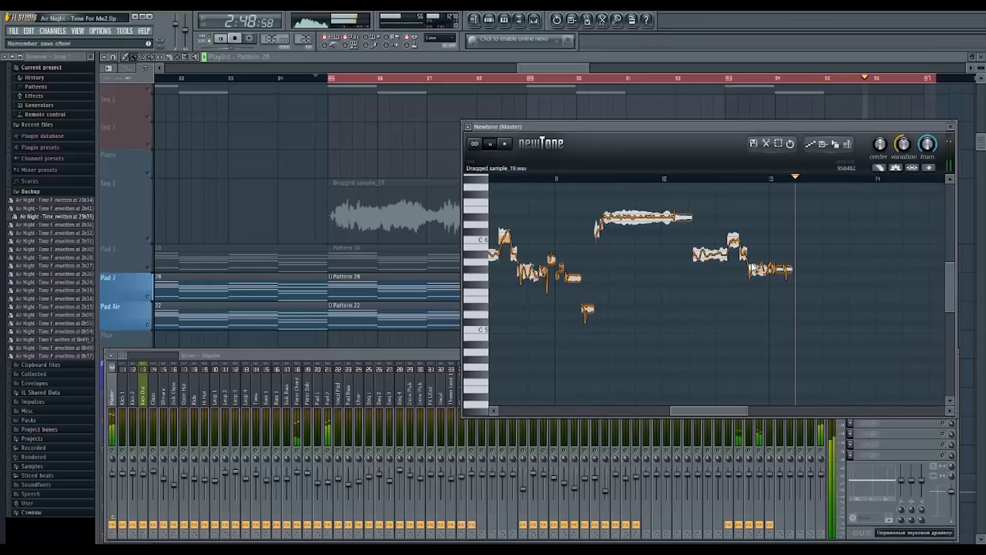
scroll(701, 271, down, 5)
Send the retuned vocal from Newtone to the playlist at bar 85, replacing the old clip on Seq 1, and stop playback
drag(850, 146, 331, 166)
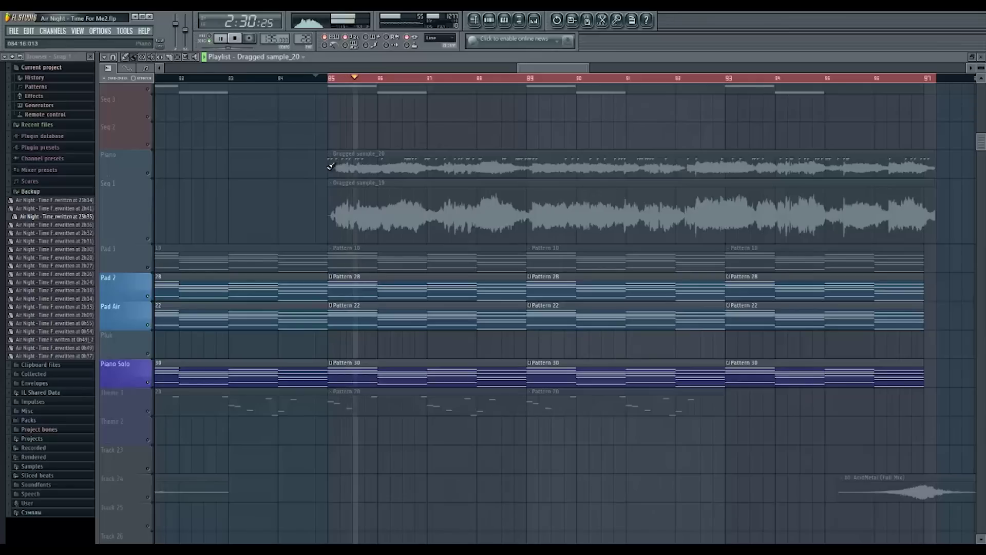
right_click(427, 218)
key(space)
drag(414, 165, 419, 211)
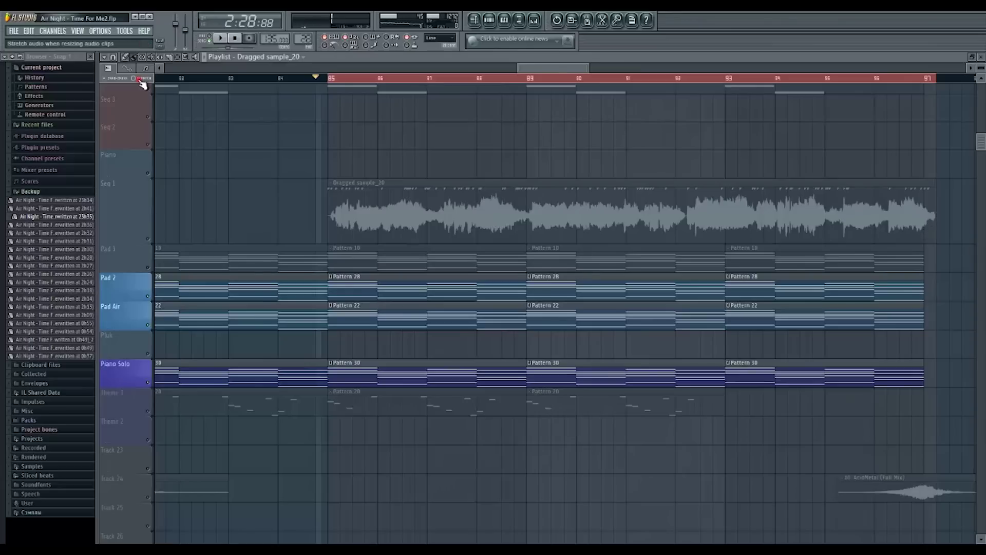
Stretch the new vocal clip to exactly 12 bars and set its time-stretching mode to Pro default
drag(931, 228, 924, 229)
double_click(906, 229)
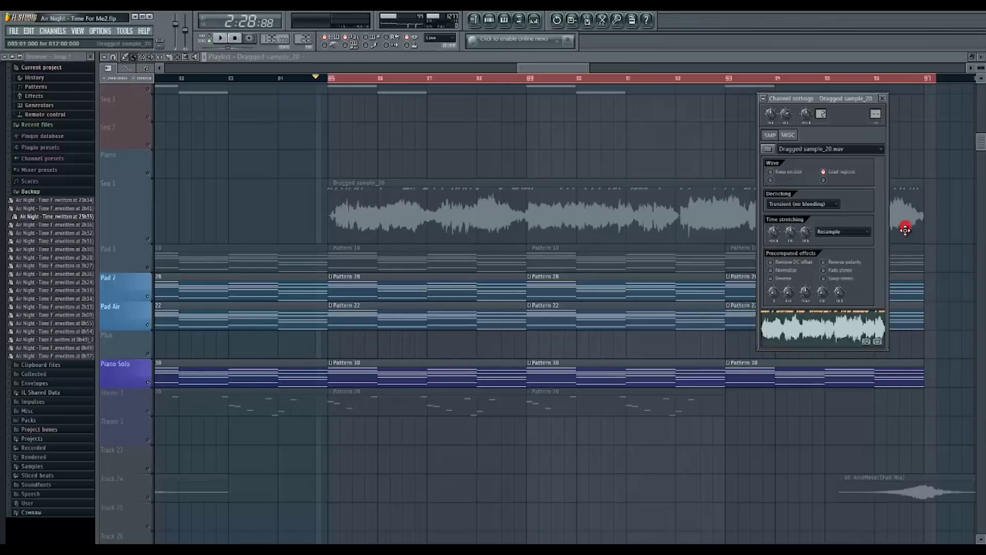
click(847, 234)
click(849, 264)
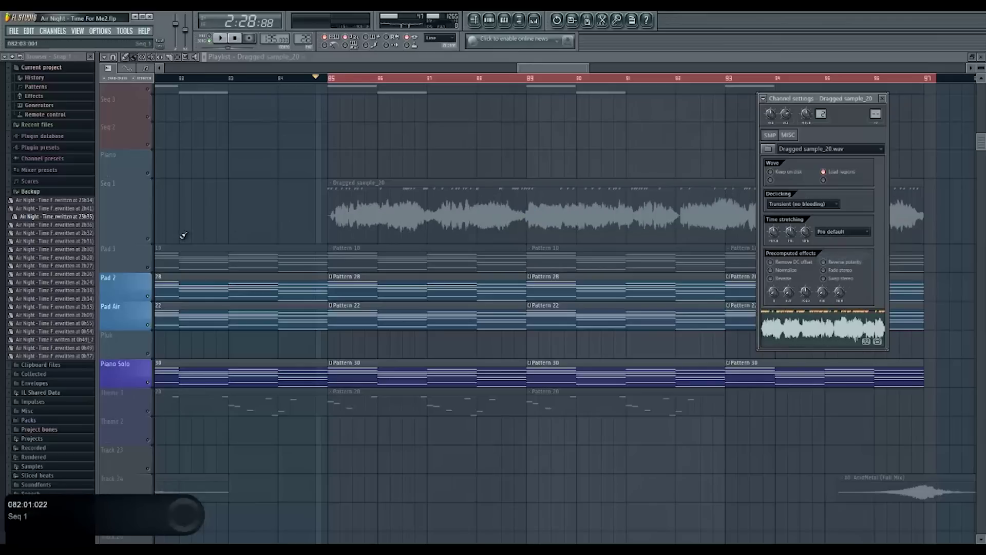
Unmute Seq 1 and play the retuned vocal with the pads and piano from before bar 85
click(148, 240)
key(space)
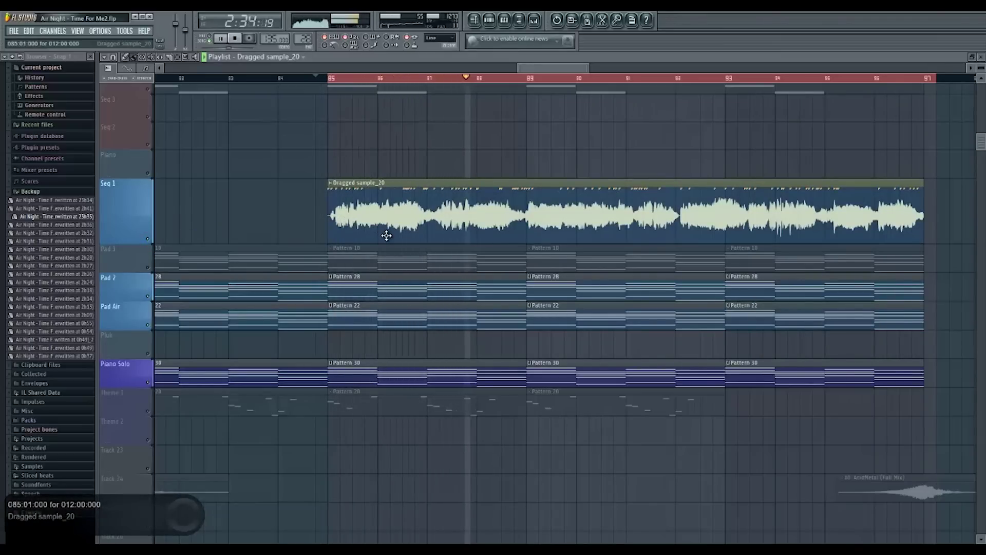
double_click(452, 224)
right_click(663, 150)
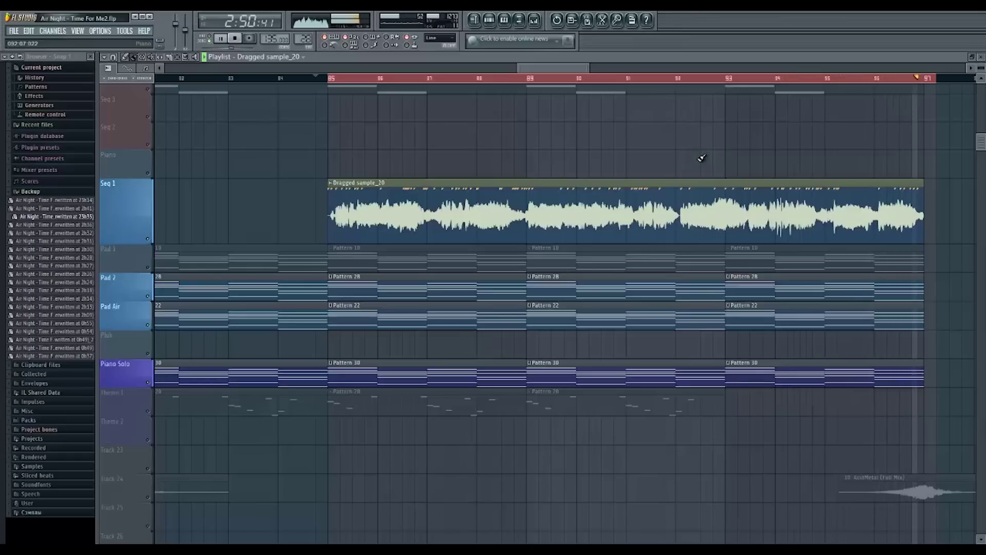
Stop playback and shorten the playlist time selection so it ends with the vocal clip at bar 97
key(space)
drag(935, 82, 925, 82)
click(929, 114)
Route the vocal clip's channel to the Vocal Pad mixer track and play the selection through it
double_click(786, 205)
key(F9)
mouse_move(879, 115)
mouse_down()
mouse_move(877, 80)
mouse_move(882, 507)
mouse_move(868, 51)
mouse_move(855, 87)
mouse_move(878, 115)
mouse_up()
key(space)
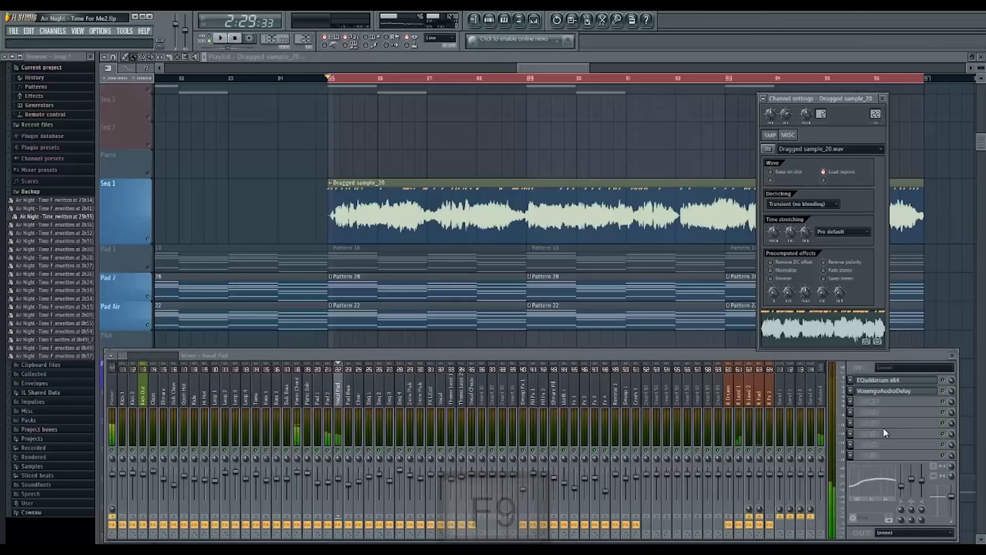
key(space)
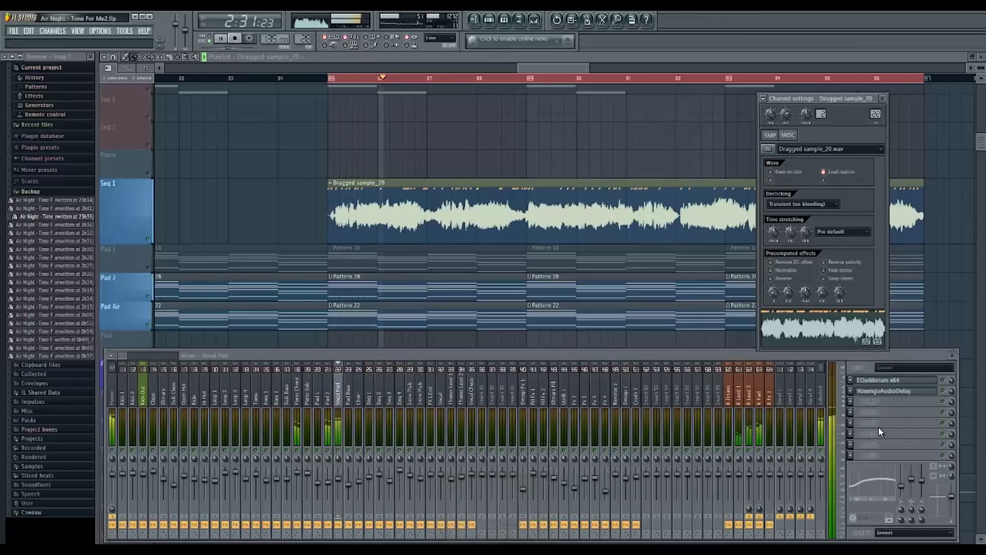
Check the Vocal Pad track's Voxengo Audio Delay, the channel panning and the mixer sends while the vocal plays
click(893, 392)
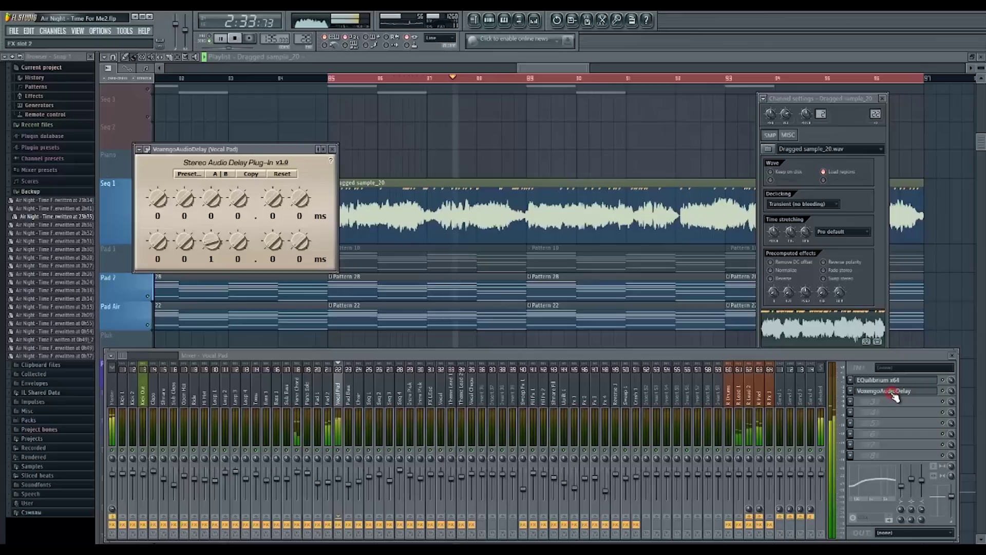
click(333, 149)
drag(771, 117, 776, 107)
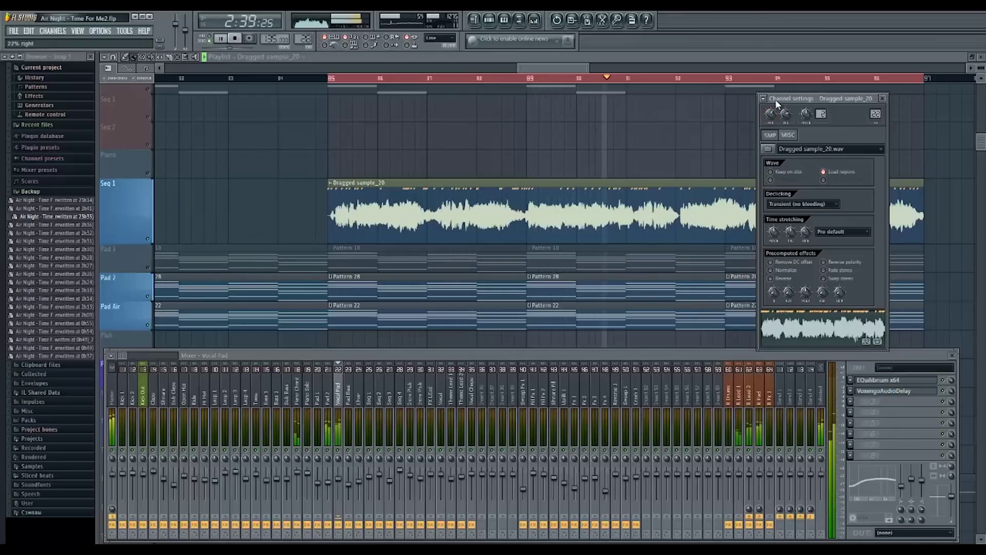
click(750, 510)
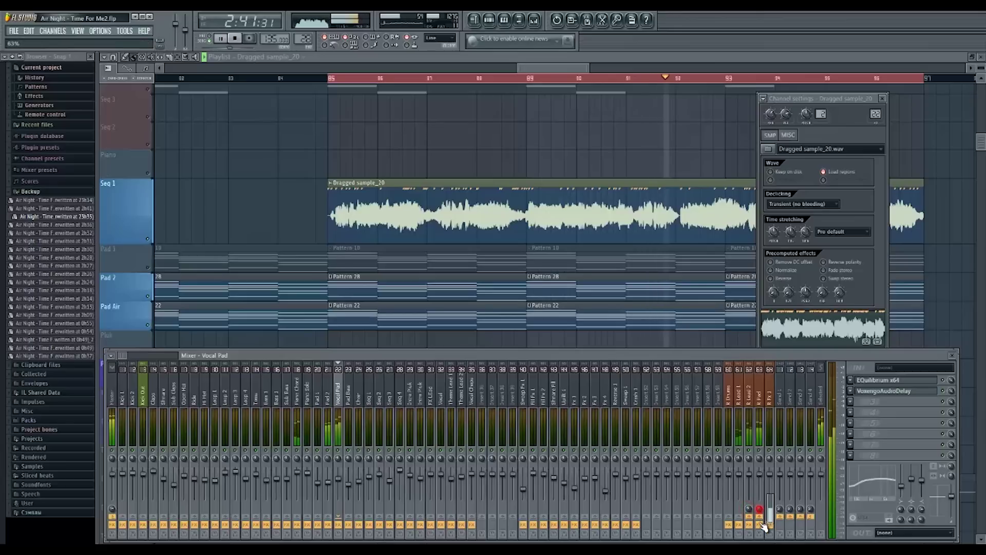
click(852, 184)
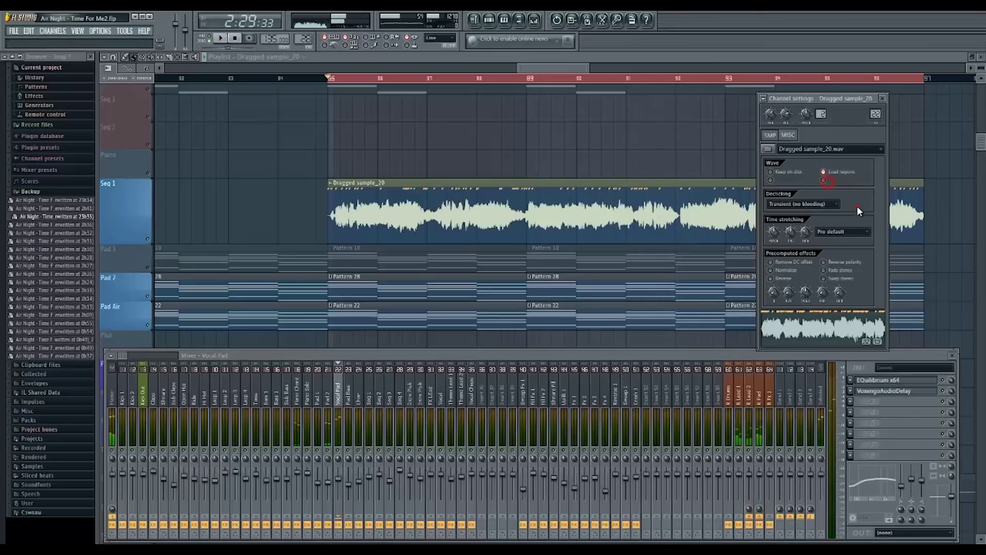
click(399, 143)
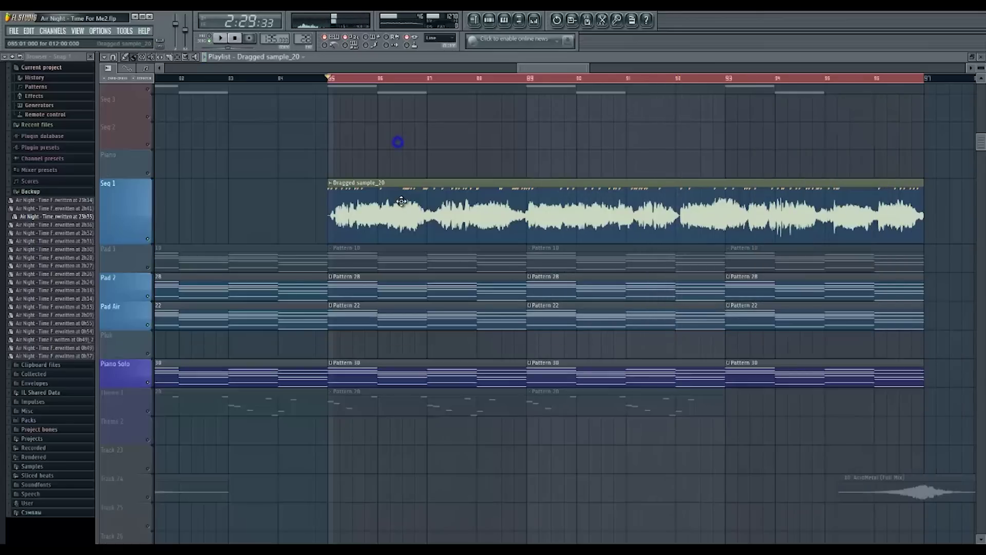
Solo the Seq 1 vocal track, play it alone, check its channel routing, and show the Master mixer track's effects
click(146, 240)
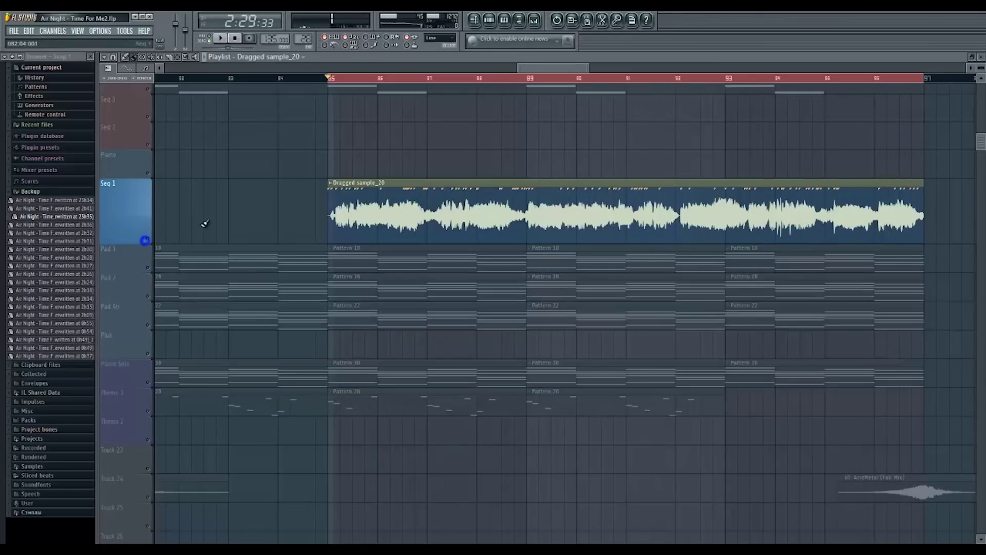
key(F9)
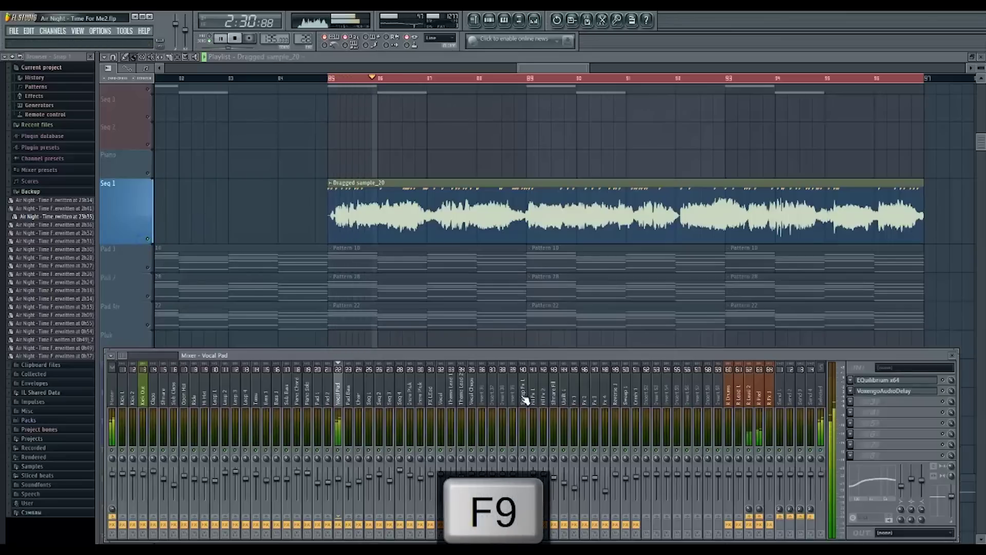
double_click(423, 210)
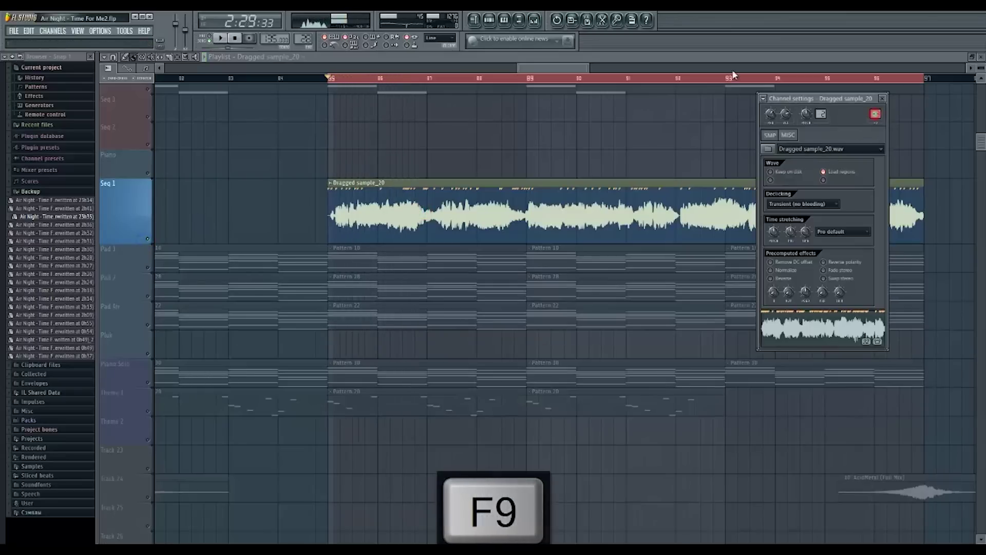
right_click(618, 137)
key(F9)
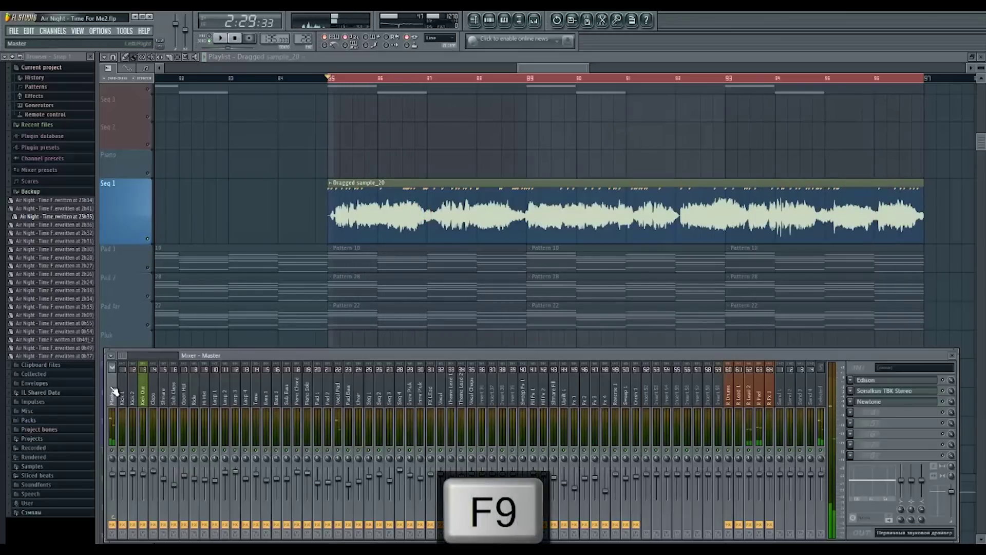
Record the playlist selection into Edison on the Master track, extending the time selection past bar 97 to capture the vocal's tail
click(867, 381)
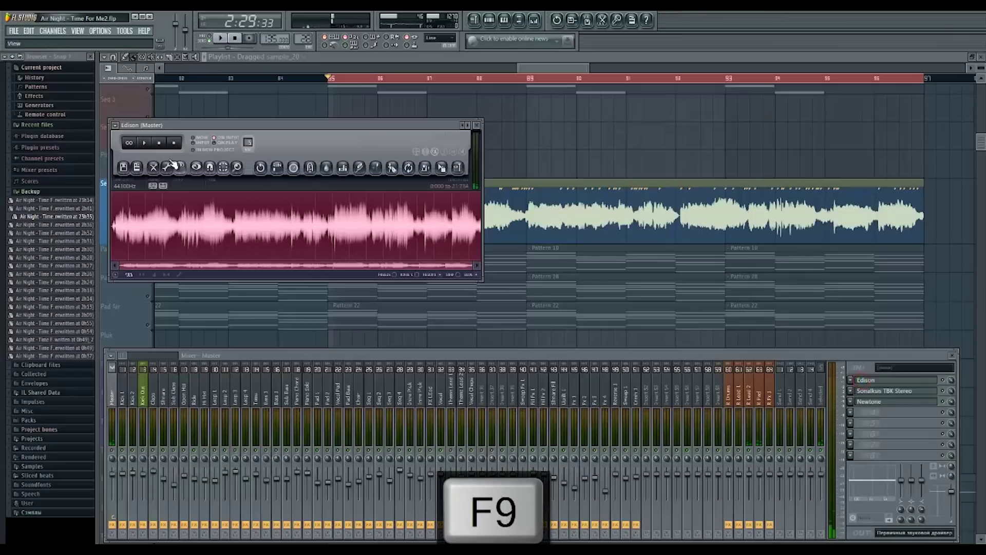
click(174, 142)
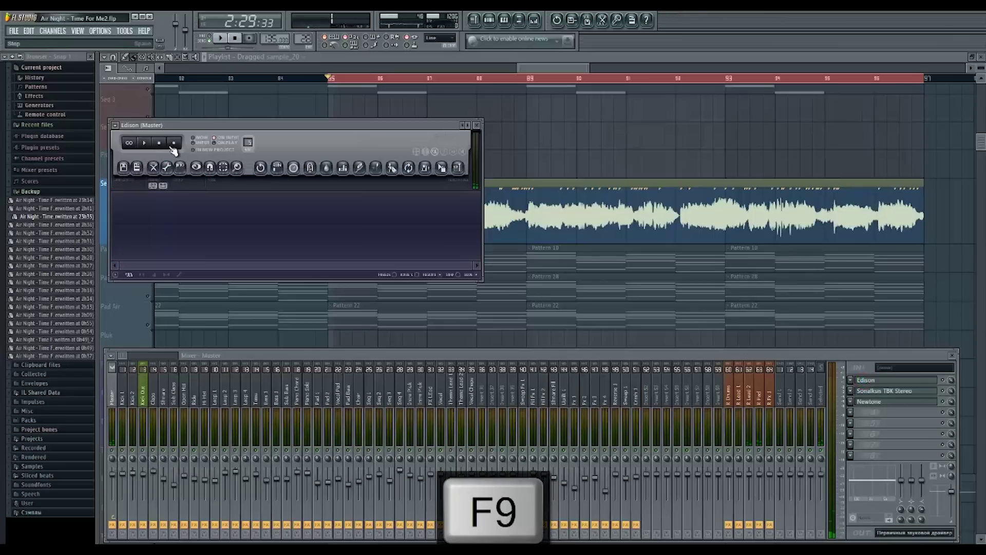
click(219, 38)
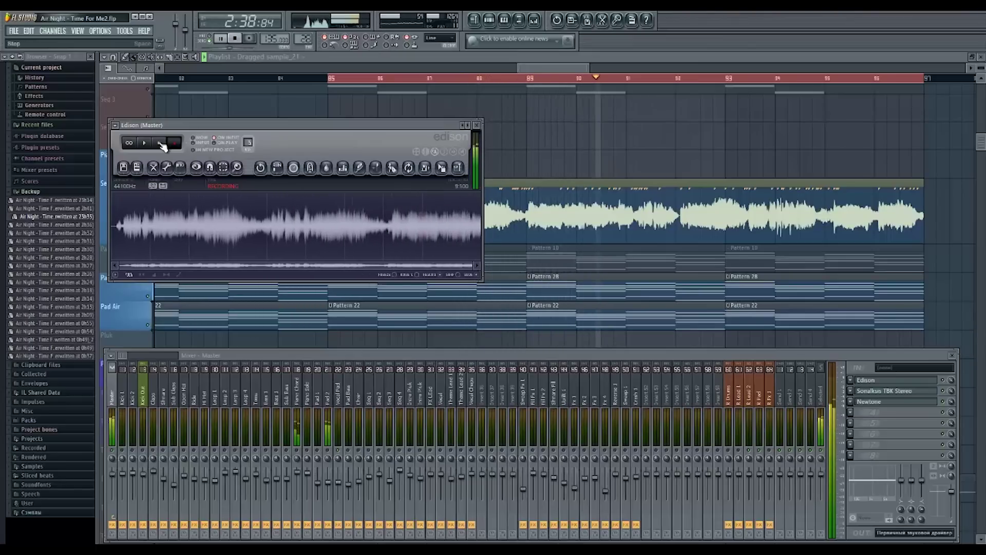
drag(940, 82, 966, 84)
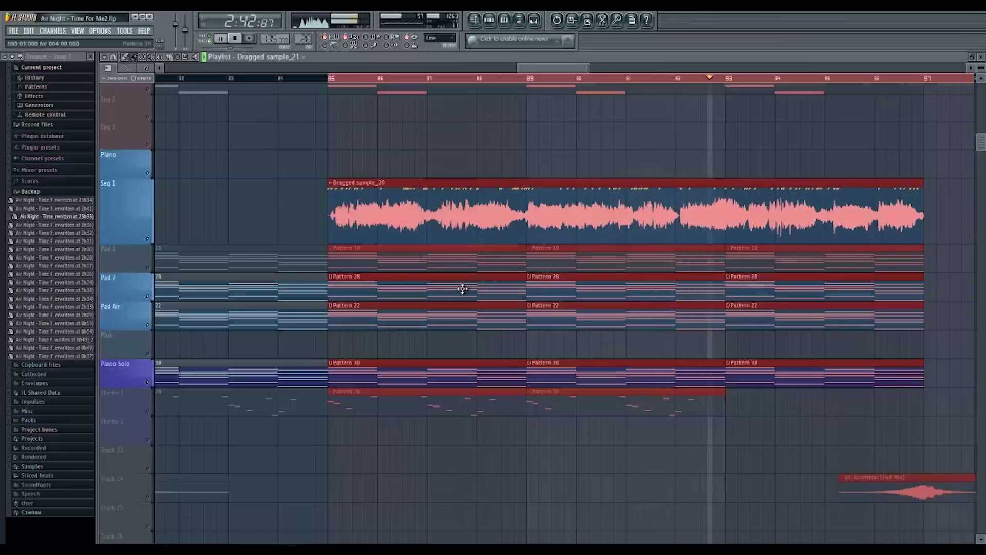
key(Tab)
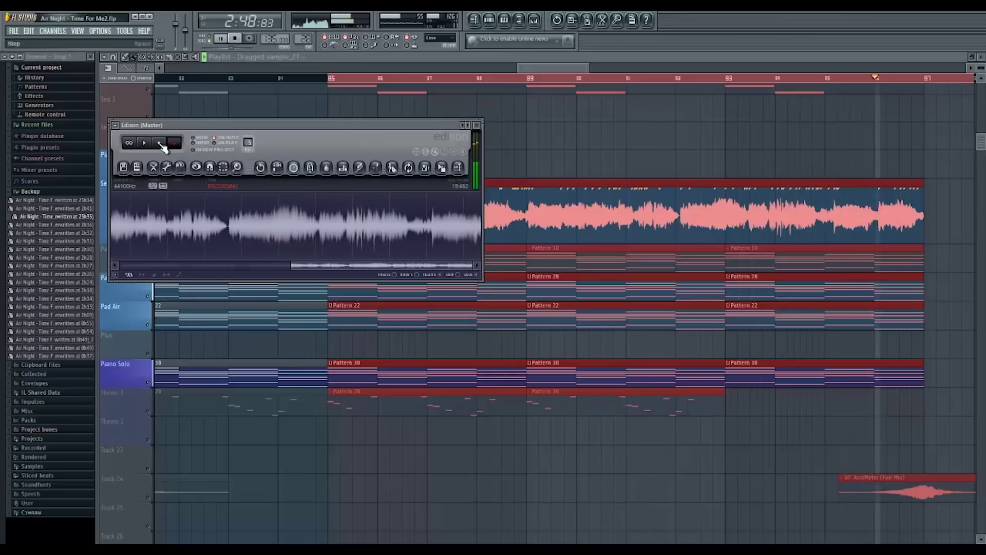
click(161, 145)
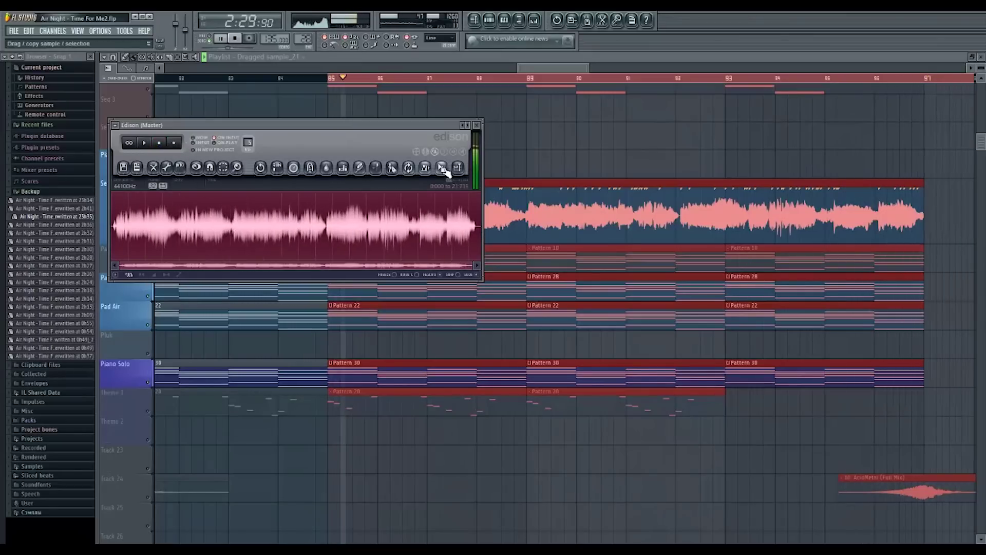
key(space)
Place the Edison recording on the Piano track at bar 85, trim it to 12 bars, and mute the Seq 1 track
drag(441, 166, 415, 164)
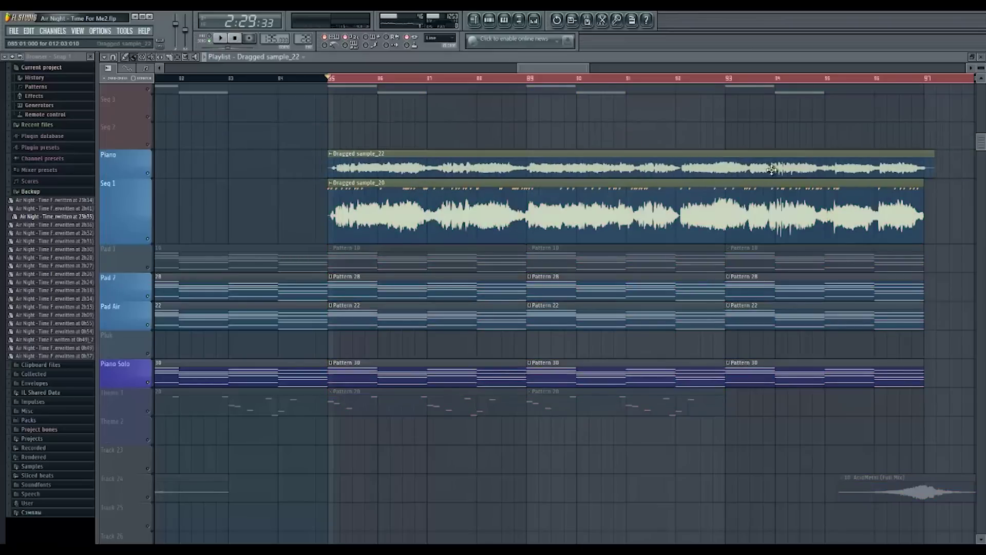
drag(934, 174, 937, 174)
key(space)
click(148, 238)
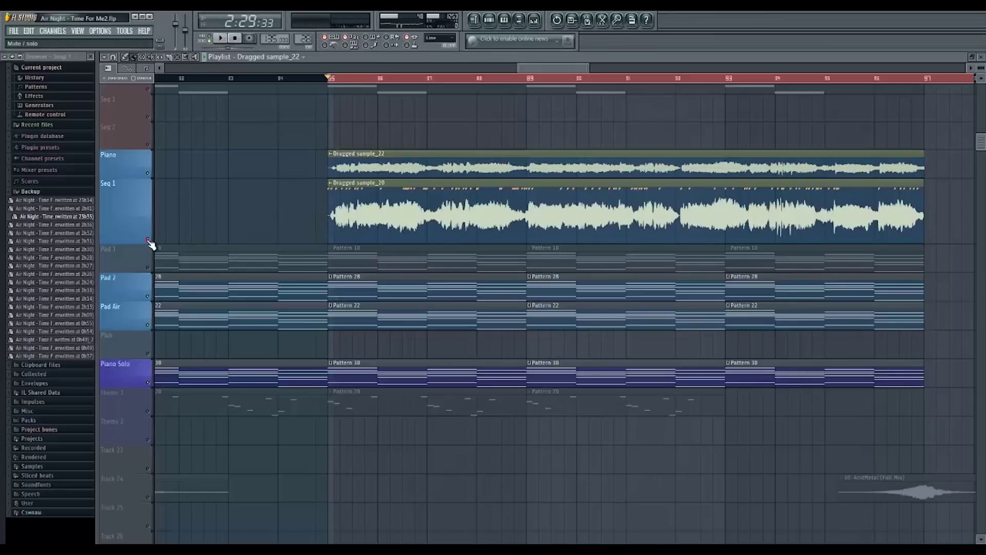
key(space)
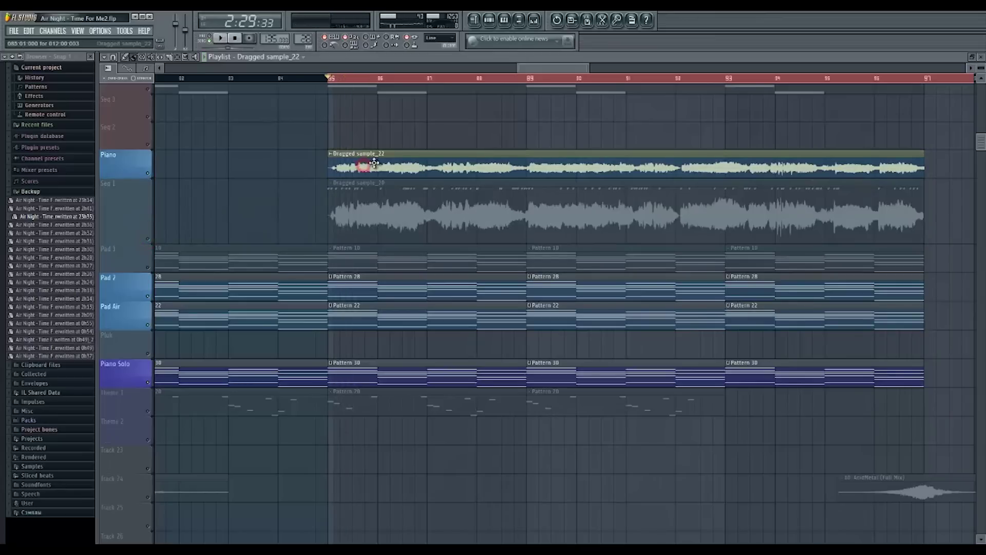
Delete the recorded clip from the Piano track, apply a Blur amount to the recording in the Master track's Edison, and preview it
right_click(374, 163)
key(F9)
click(866, 380)
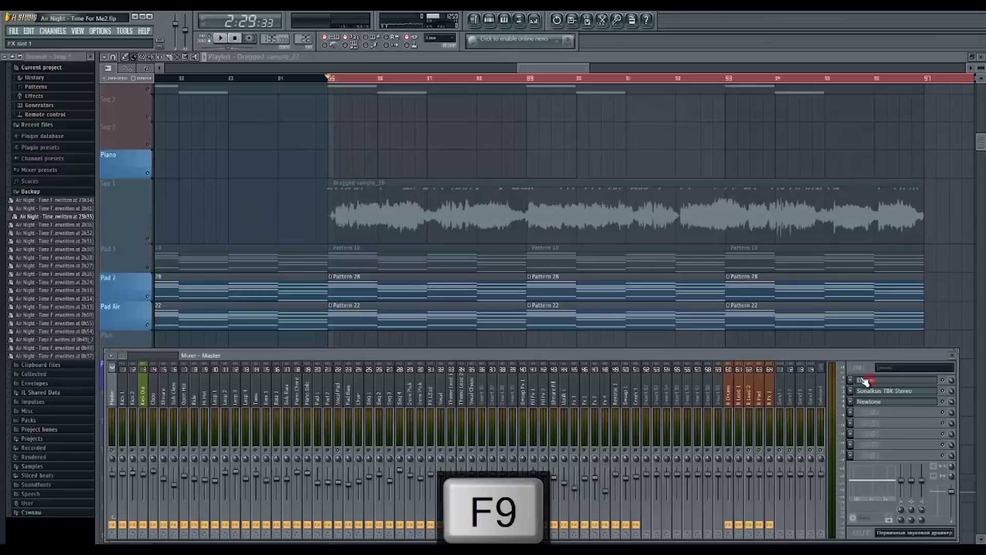
click(326, 168)
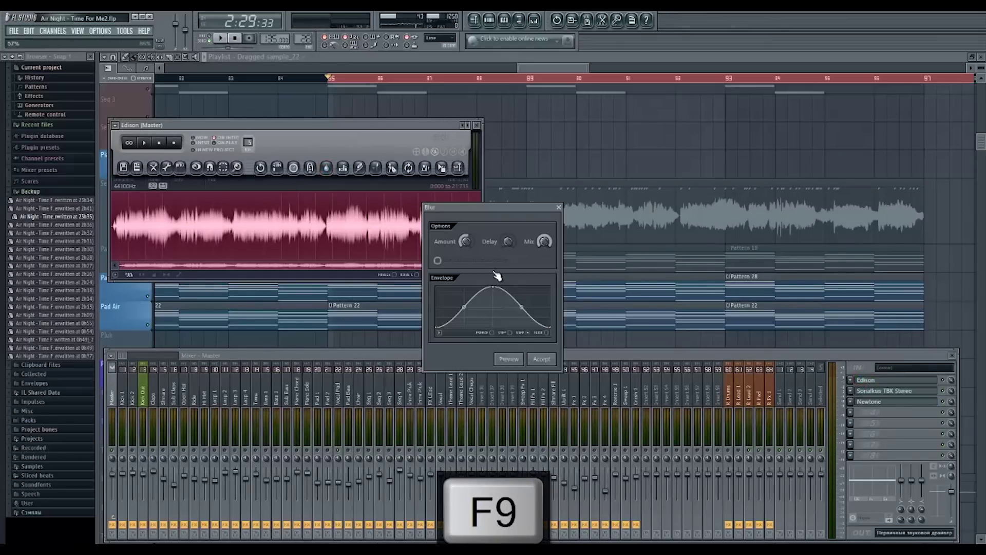
drag(473, 242, 465, 258)
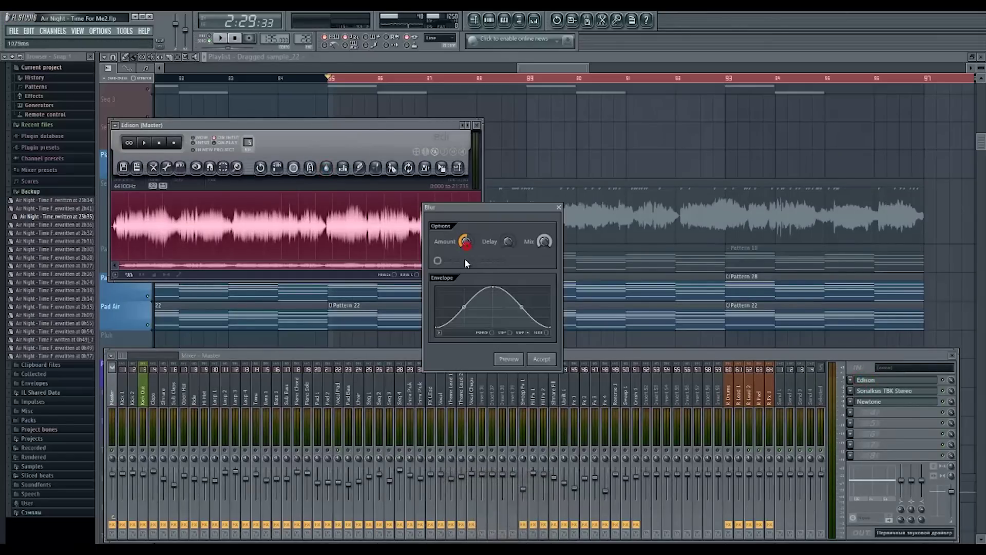
click(510, 359)
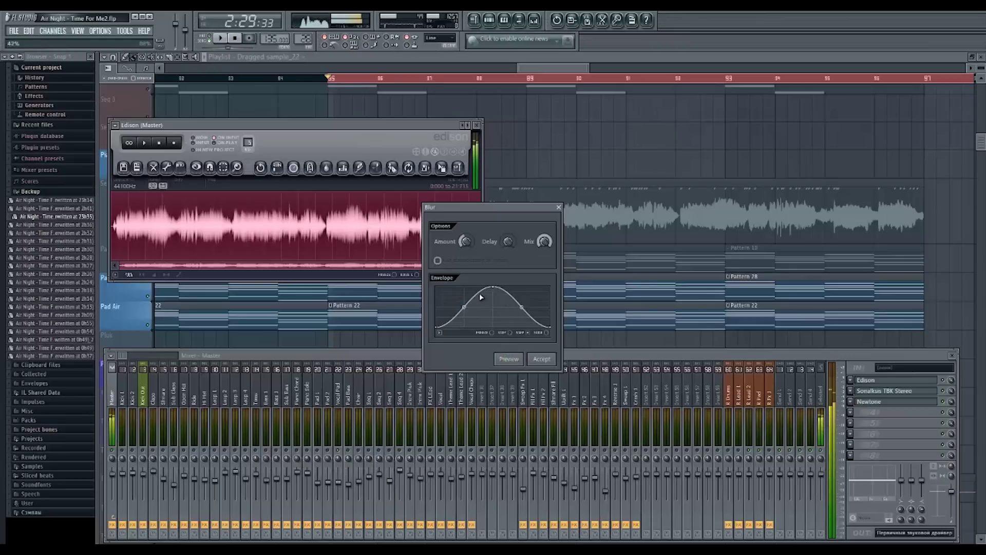
click(507, 359)
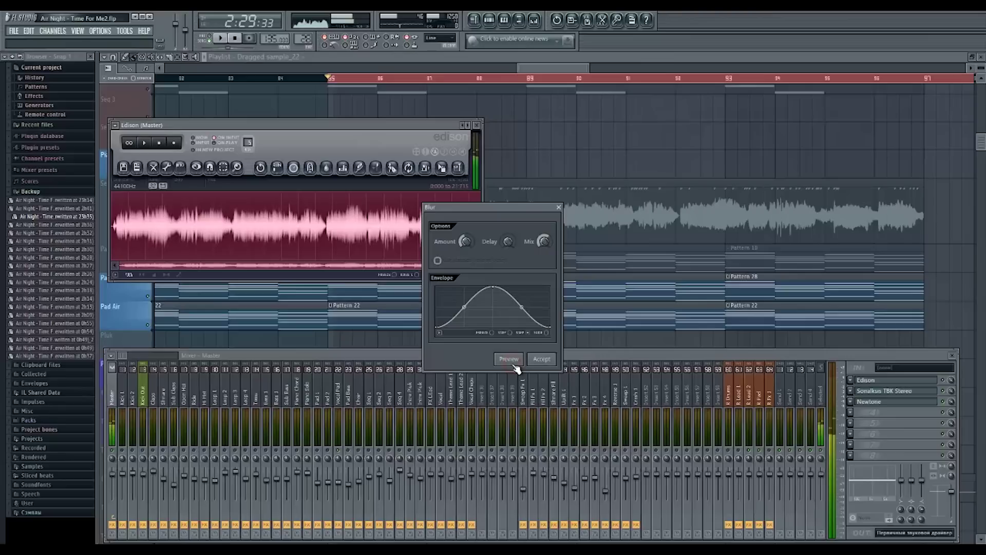
Adjust the Blur mix, amount and delay while listening to the preview
drag(541, 242, 541, 247)
drag(466, 242, 466, 260)
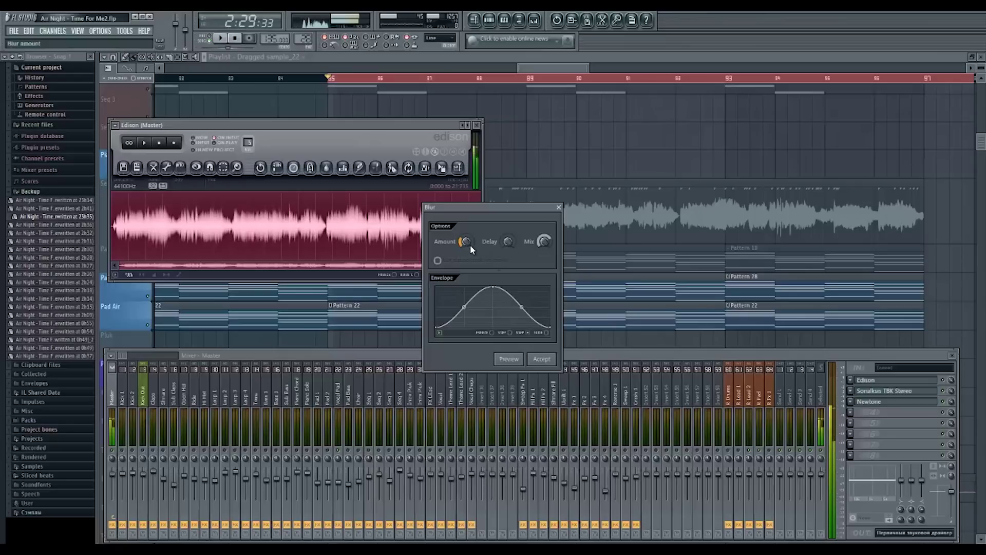
mouse_move(467, 242)
mouse_down()
mouse_move(484, 155)
mouse_move(467, 254)
mouse_up()
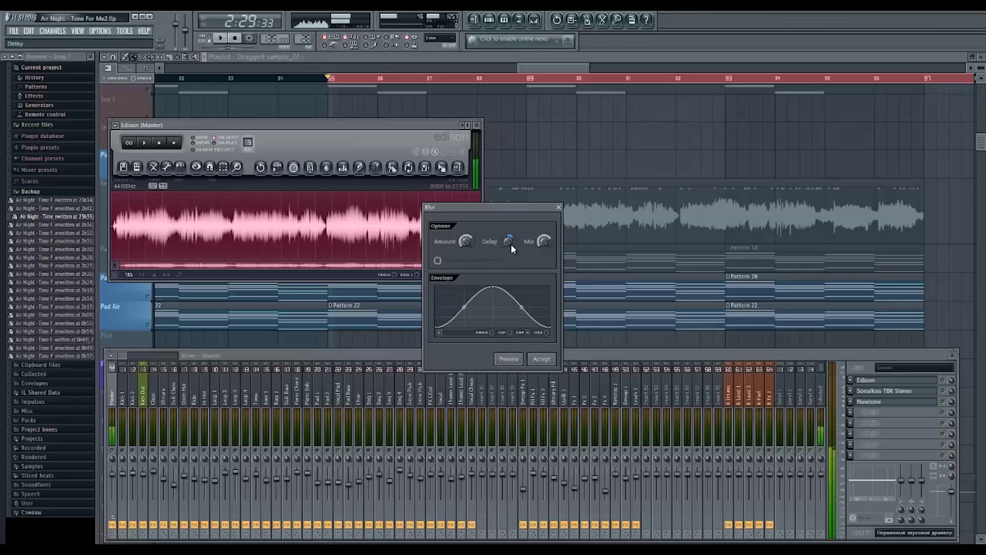
drag(510, 245, 507, 267)
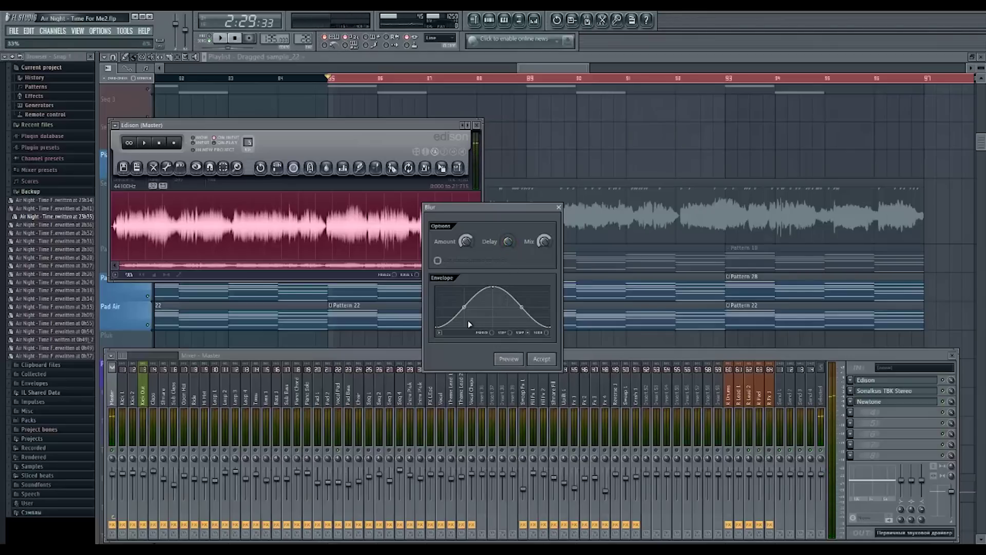
Try wave-shaped tension curves on both halves of the Blur envelope, previewing them, and return both to the single curve
drag(465, 304, 465, 284)
click(507, 361)
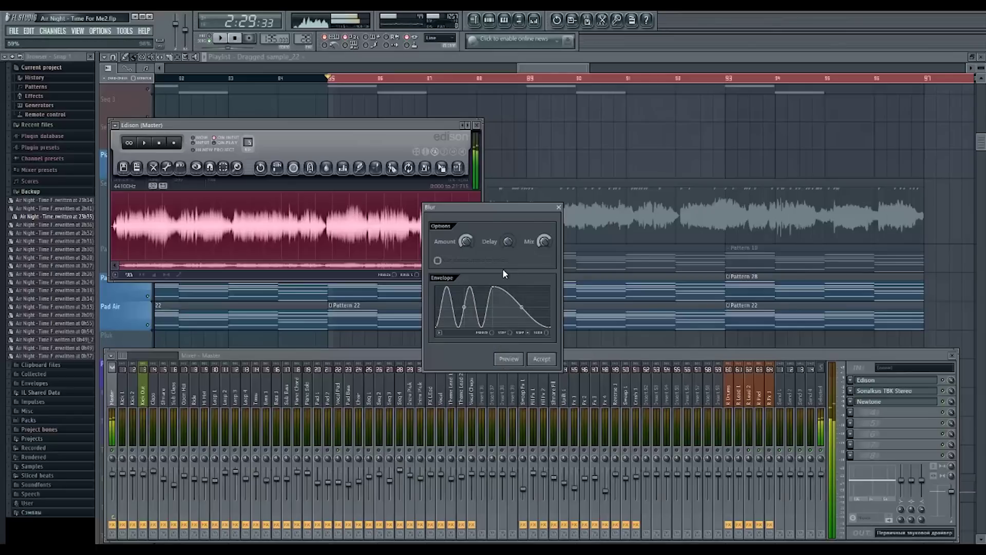
drag(464, 307, 464, 321)
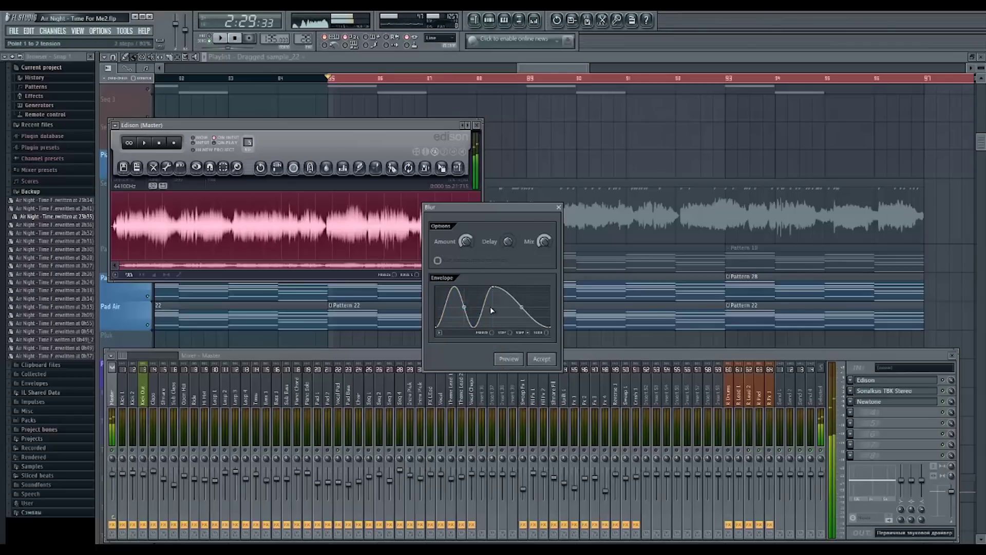
drag(524, 294, 520, 316)
click(514, 359)
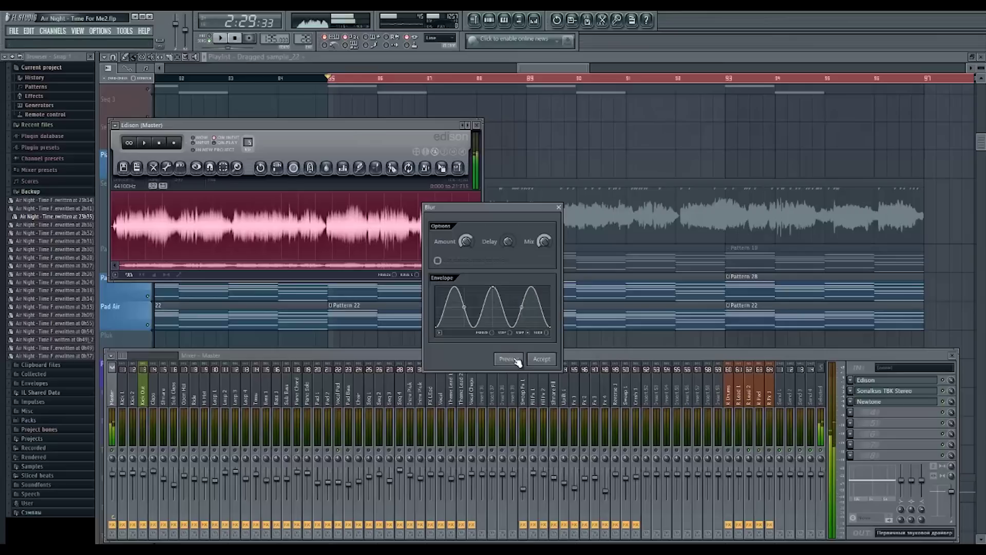
drag(521, 306, 523, 268)
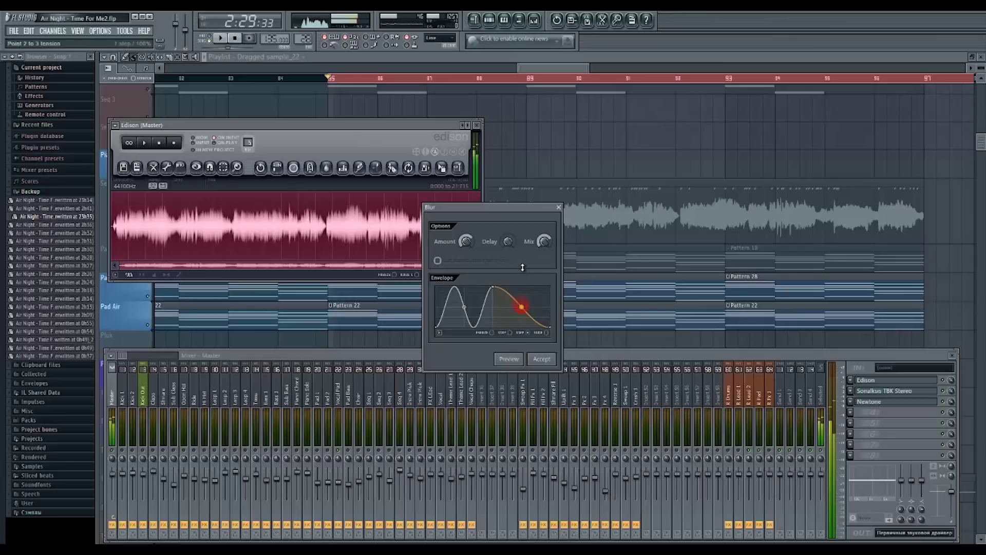
drag(465, 305, 472, 345)
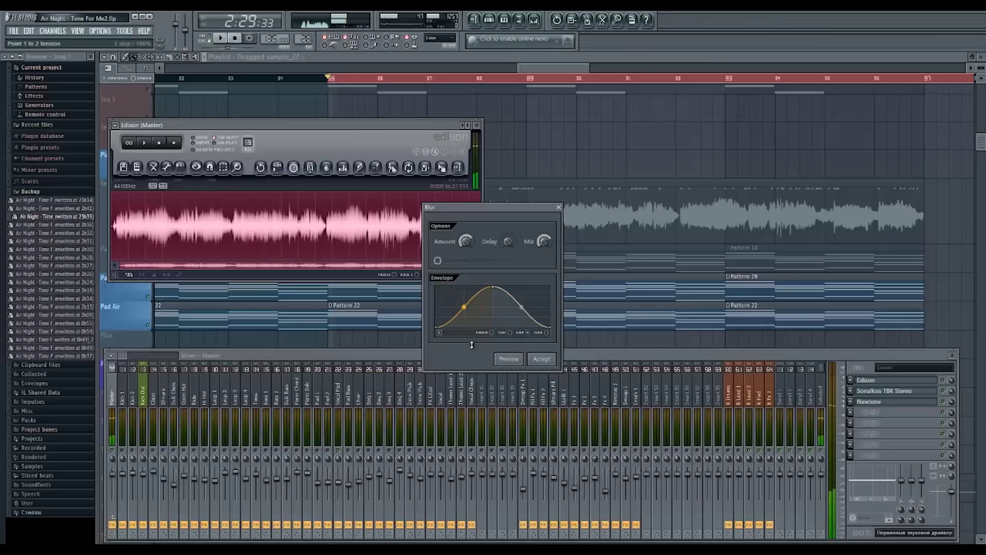
Apply the Blur with its amount readjusted and mix set to about 73%, and place the result on the Piano track at bar 85
click(513, 363)
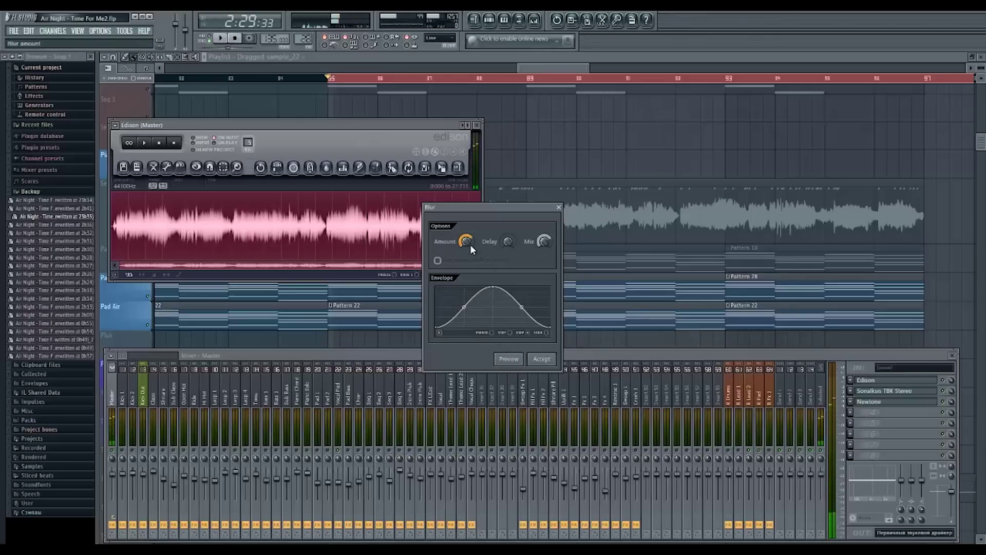
click(509, 361)
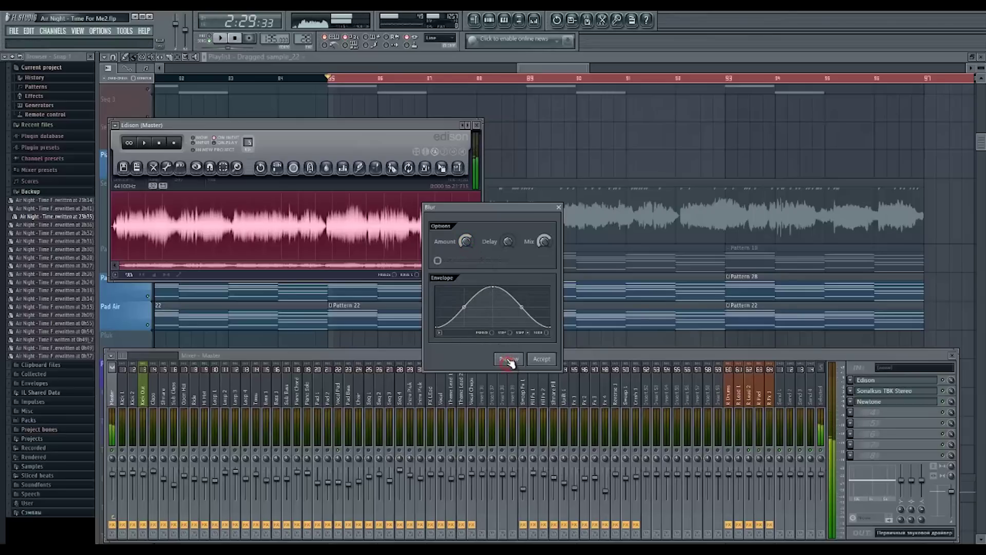
click(543, 242)
click(515, 360)
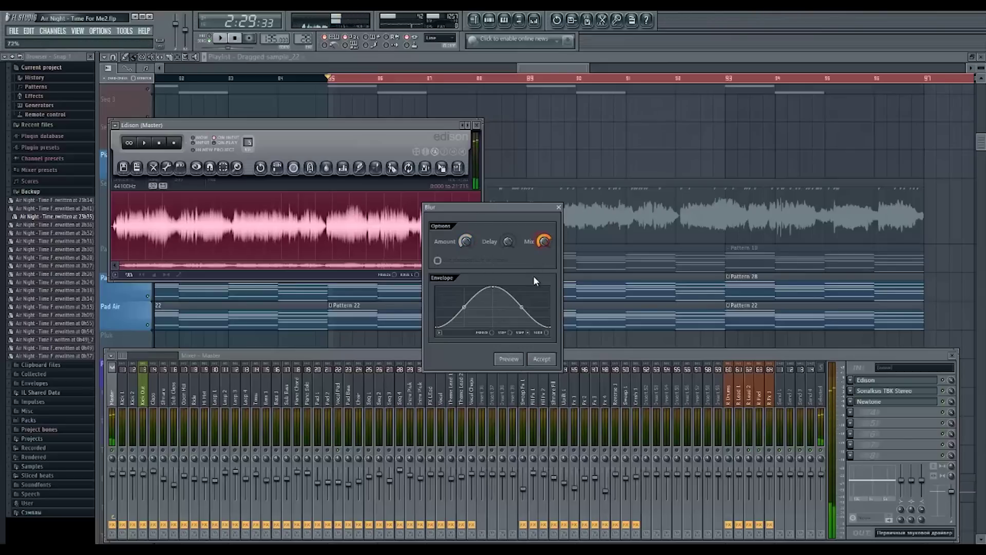
click(516, 361)
click(543, 360)
drag(437, 172, 379, 166)
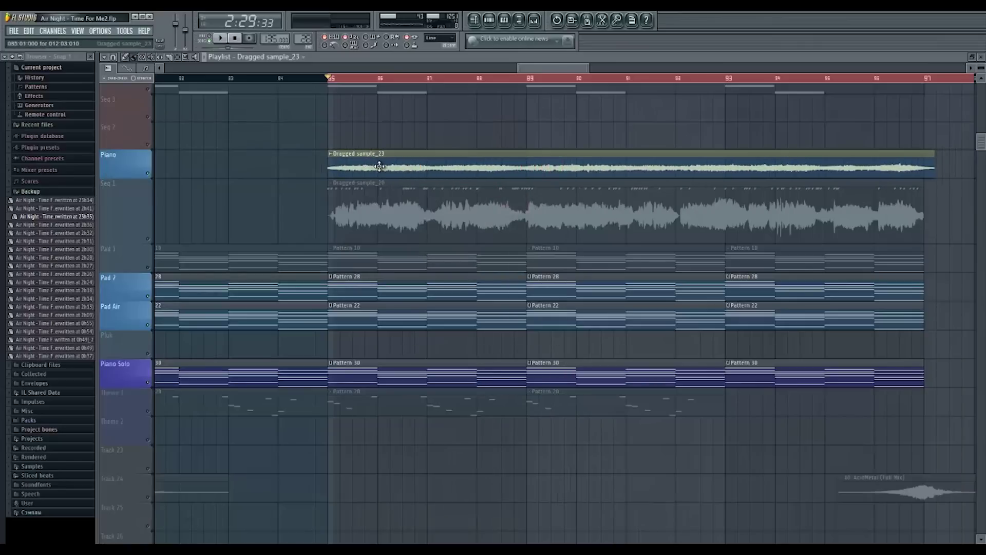
Play the blurred clip and route its channel to the Vocal Pad mixer track
key(space)
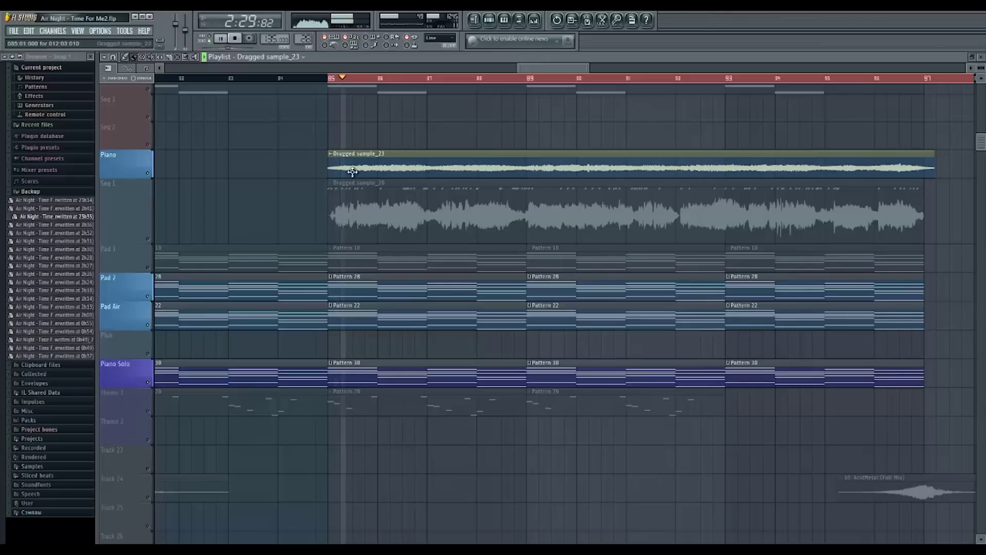
double_click(407, 172)
key(F9)
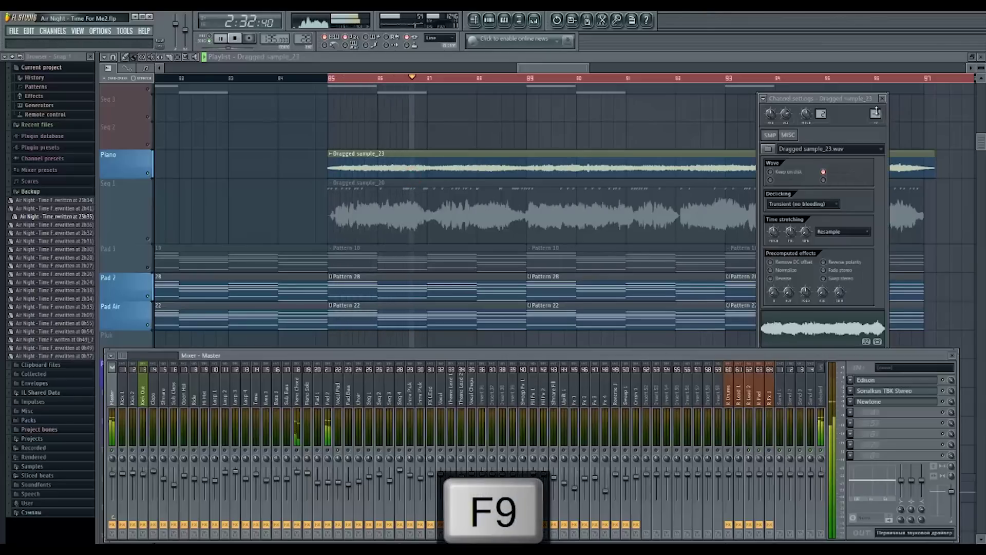
key(space)
drag(876, 114, 879, 541)
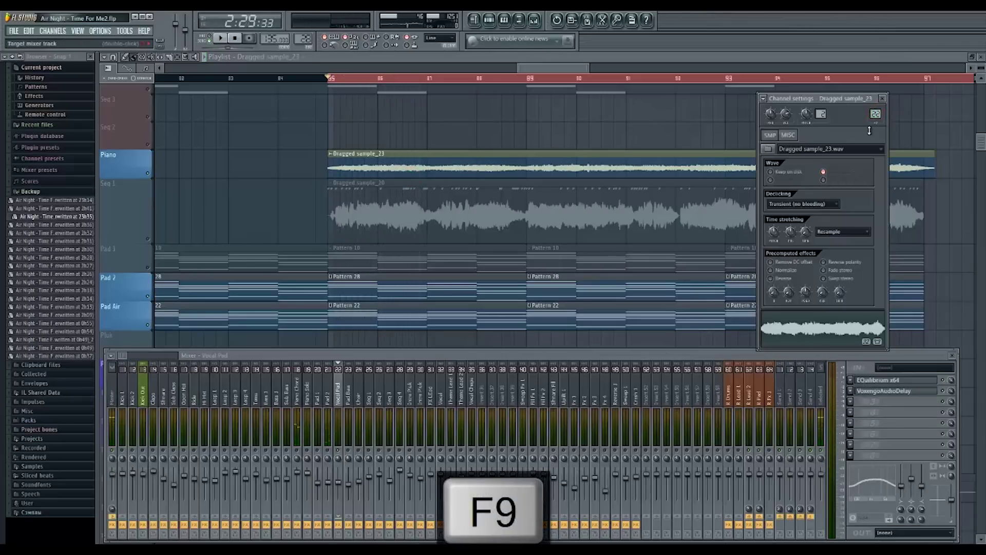
Play the selection while adjusting the Vocal Pad track's mixer EQ and fader, with its R Pad send at about 79%
key(space)
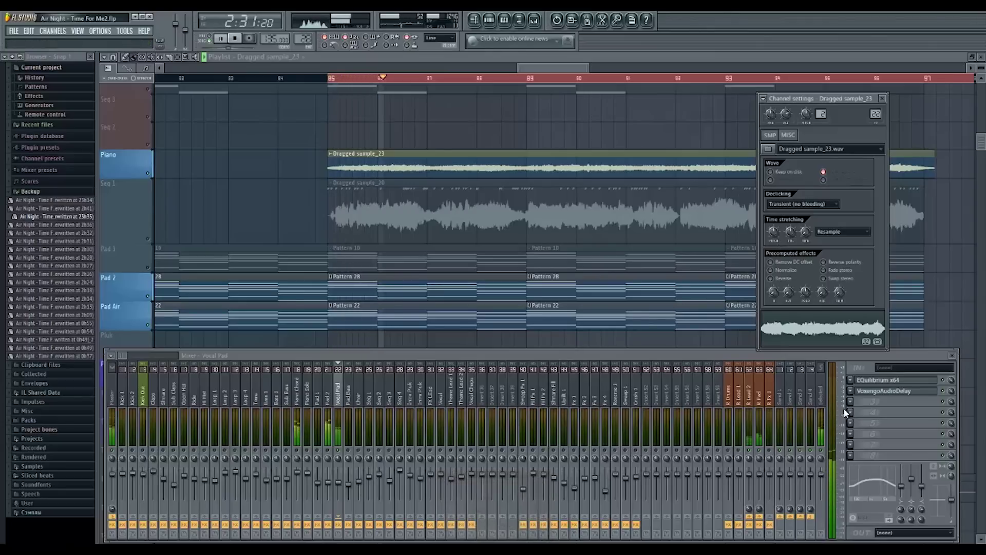
drag(902, 488, 903, 486)
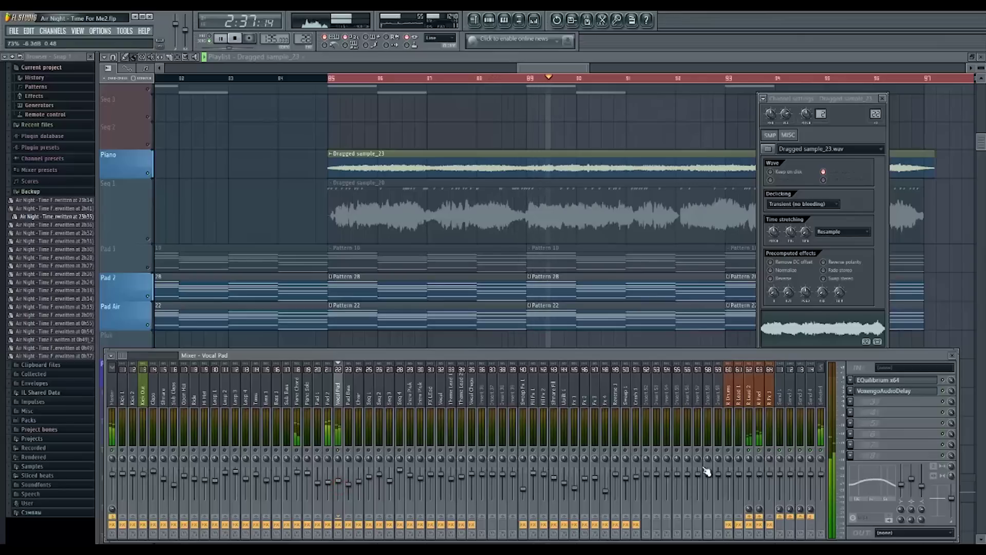
drag(338, 481, 338, 479)
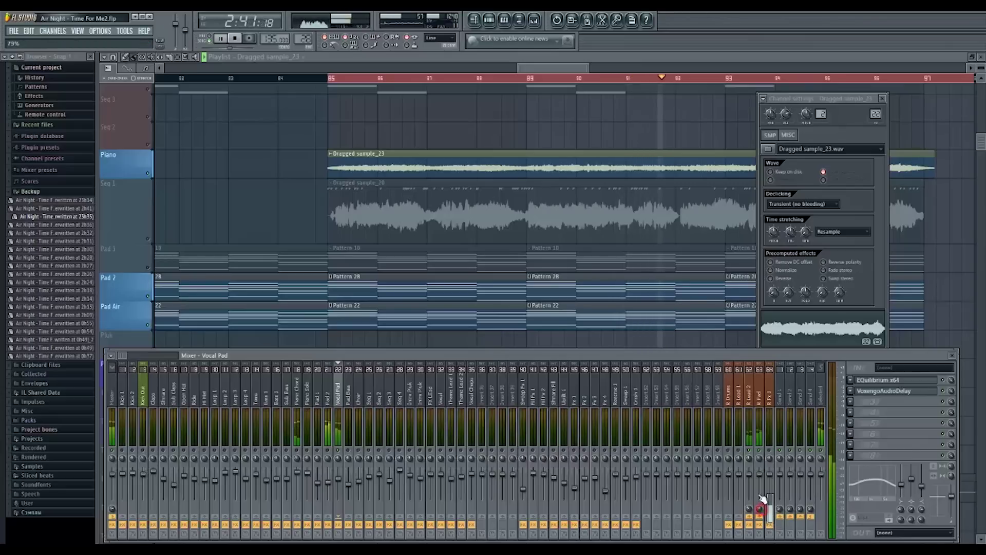
In Vocal Pad's EQuilibrium, set the high band to about -0.40 dB at 10429 Hz and the mid boost to 4.15 dB at 1593 Hz
click(872, 383)
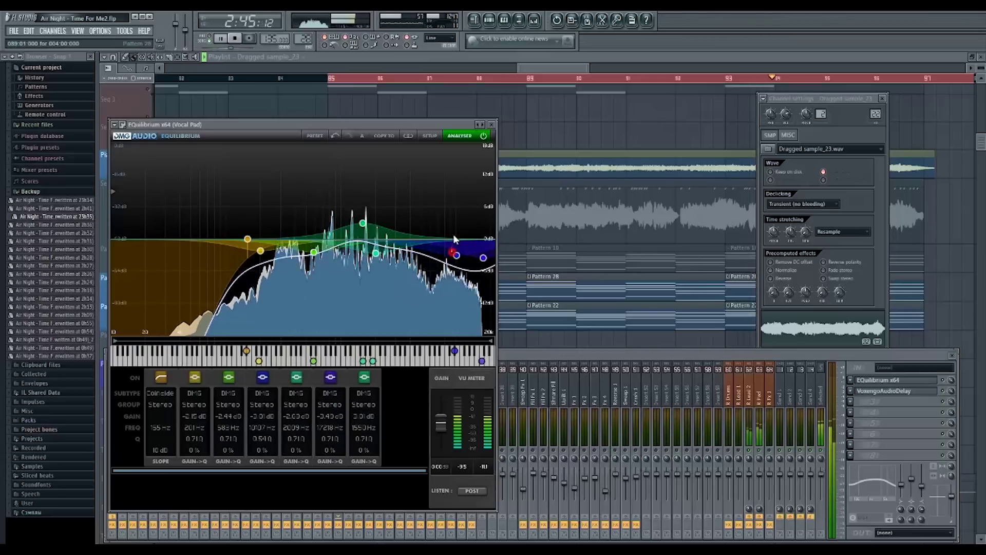
drag(456, 255, 458, 241)
drag(362, 224, 364, 216)
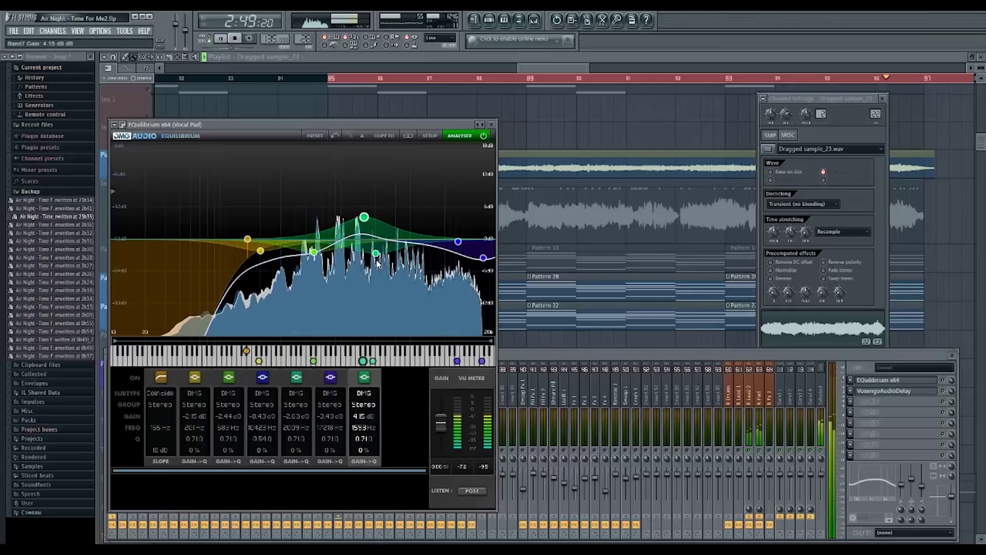
right_click(378, 263)
click(492, 124)
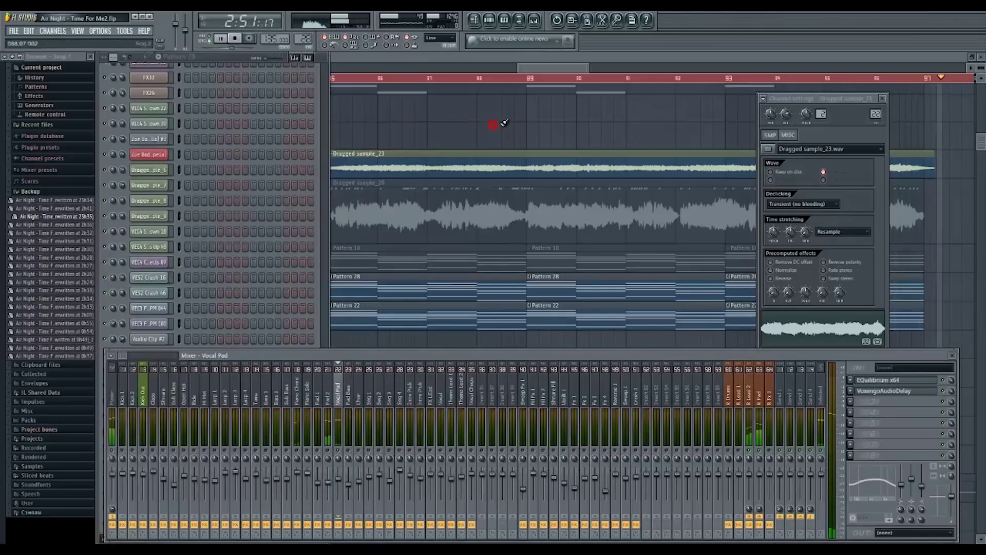
Listen to the selection, stop playback, and add Bionic Delay to the Vocal Pad track's third effect slot
key(F9)
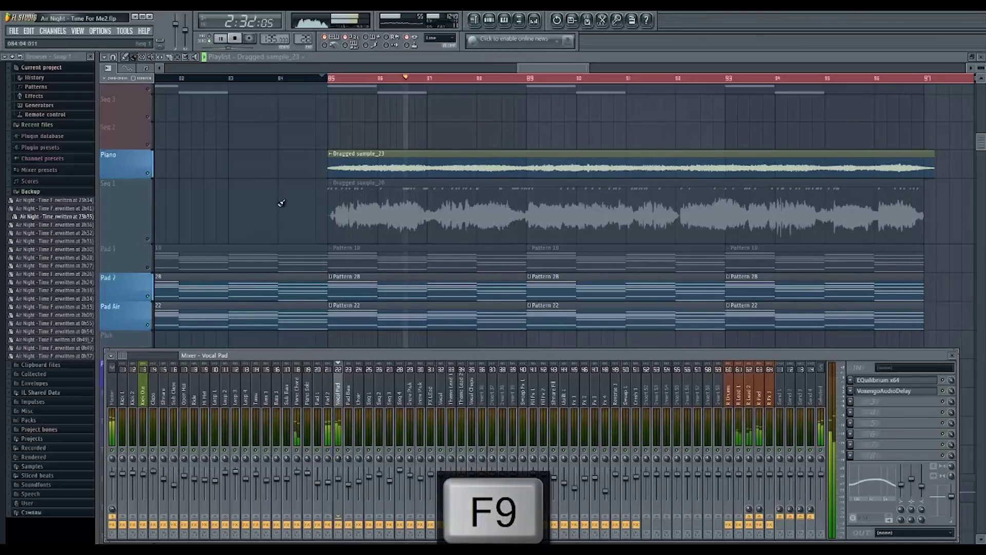
key(F9)
key(F9)
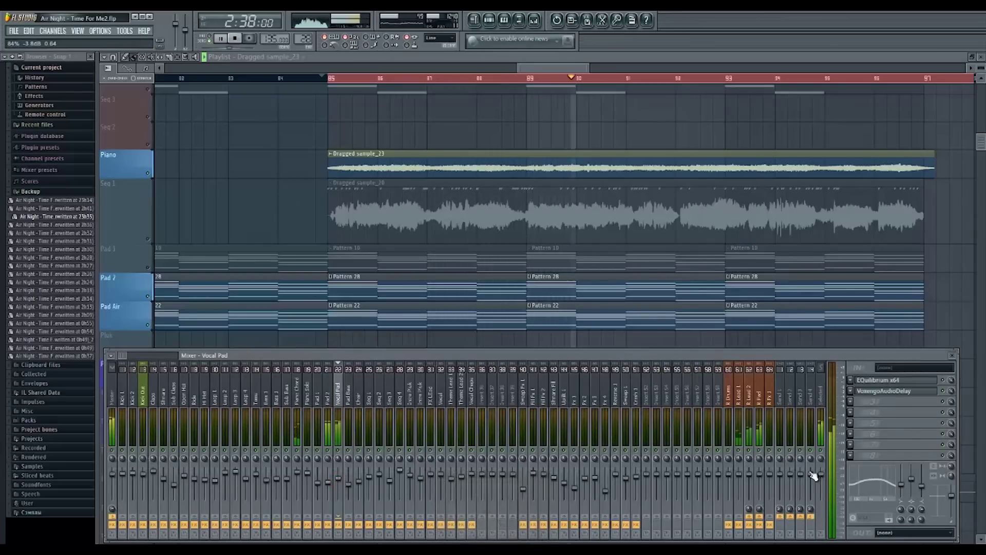
key(space)
click(851, 400)
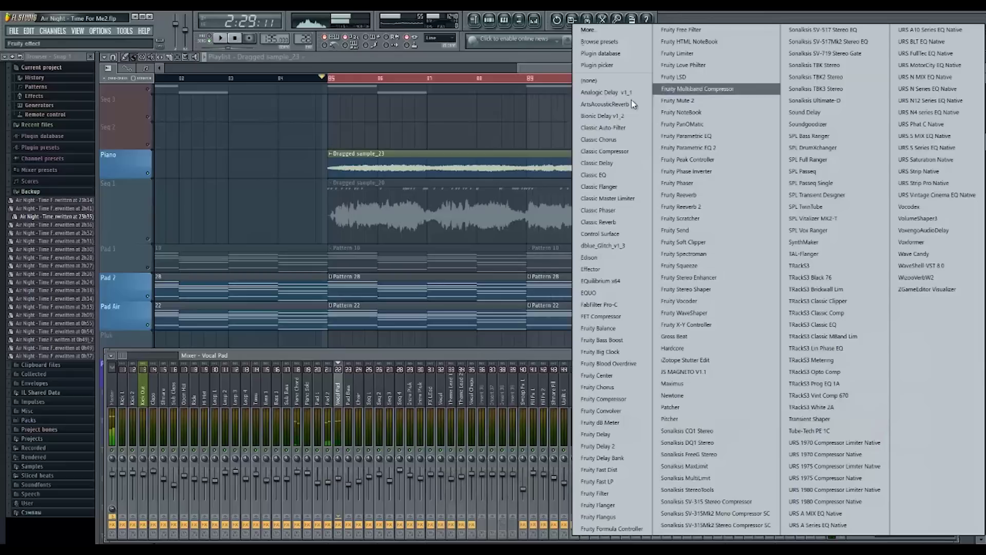
click(616, 115)
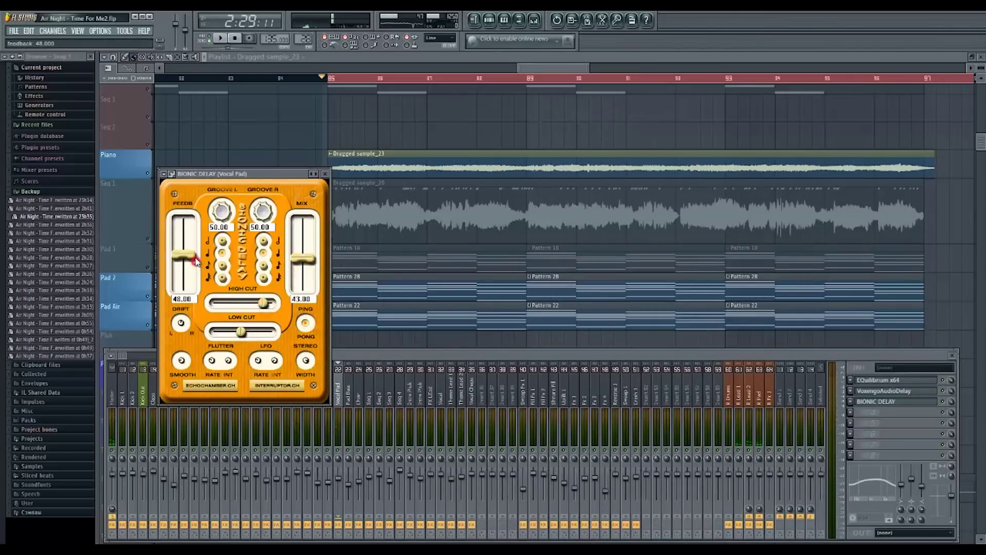
Set Bionic Delay's mix to 40 and its high cut to about 9.05 while playing the selection, and close the plugin
key(space)
drag(301, 270, 302, 273)
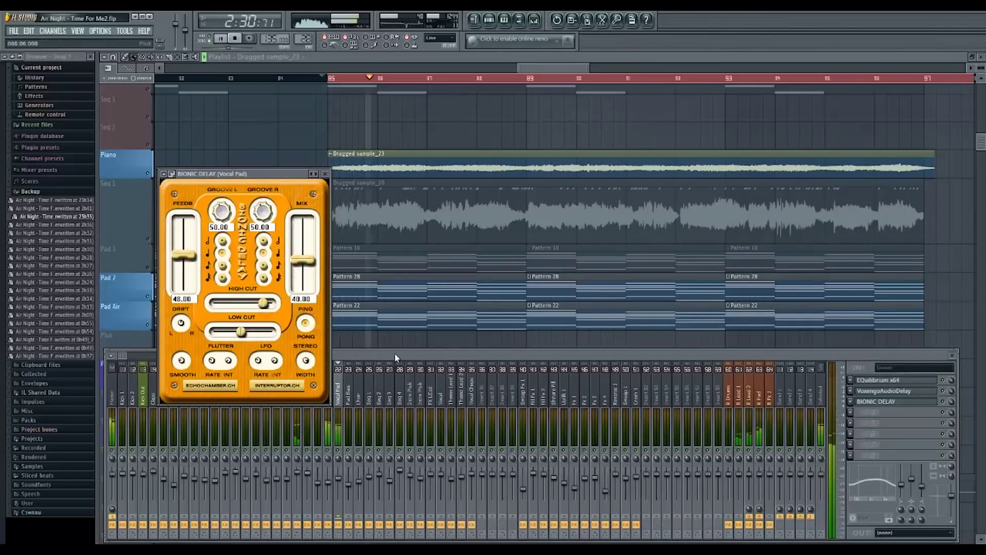
click(343, 410)
key(space)
key(space)
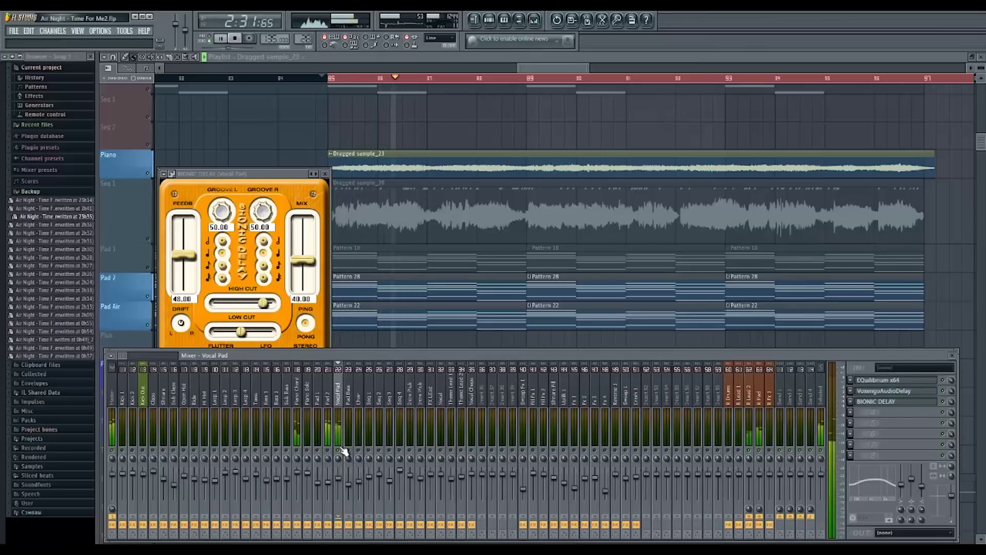
click(265, 304)
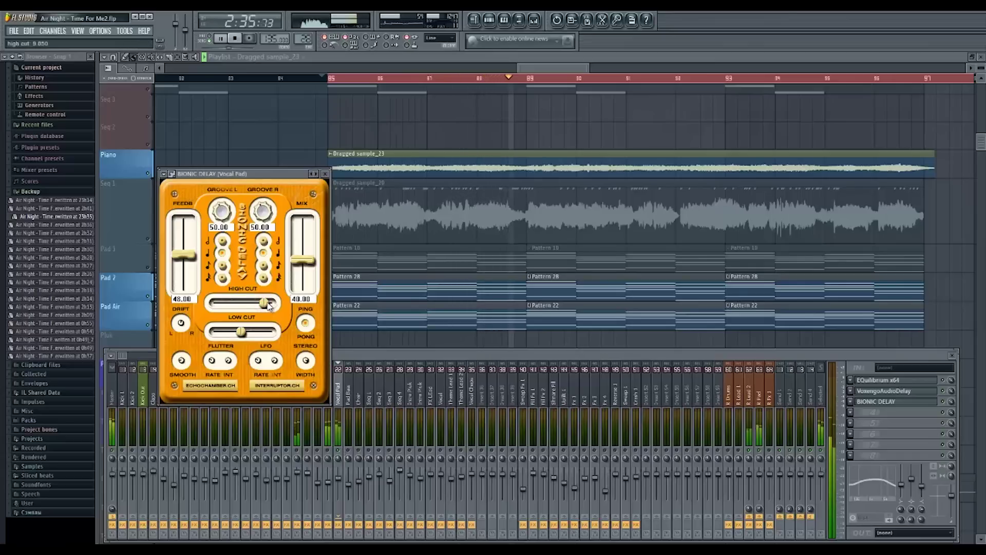
click(326, 174)
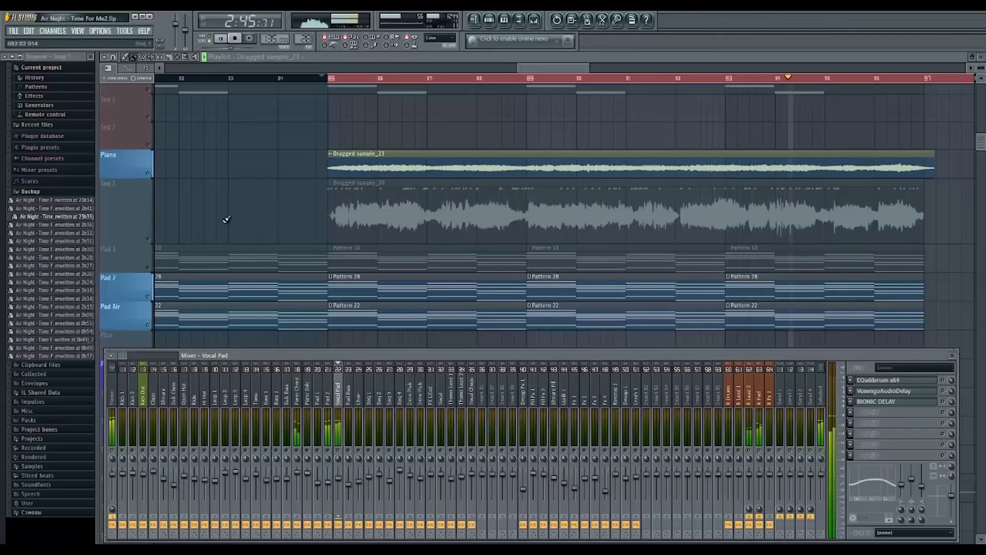
Stop playback, shorten the playlist time selection to bars 85 to 97, and play it
key(F9)
key(F9)
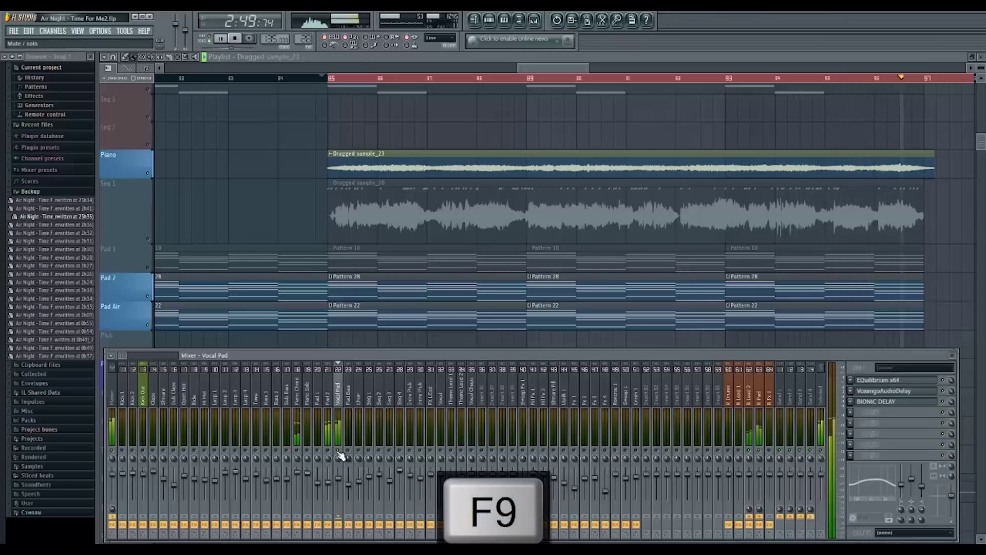
key(space)
right_click(929, 83)
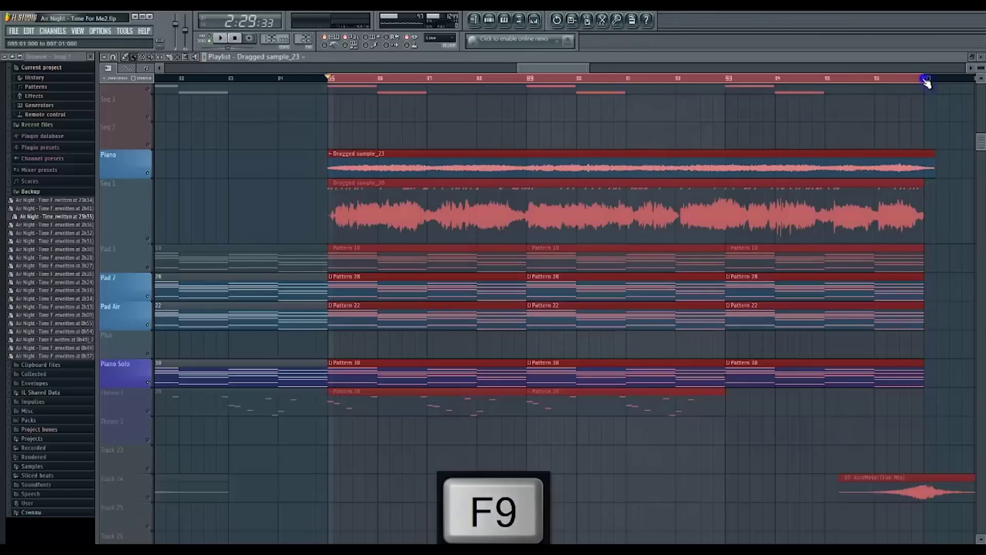
key(space)
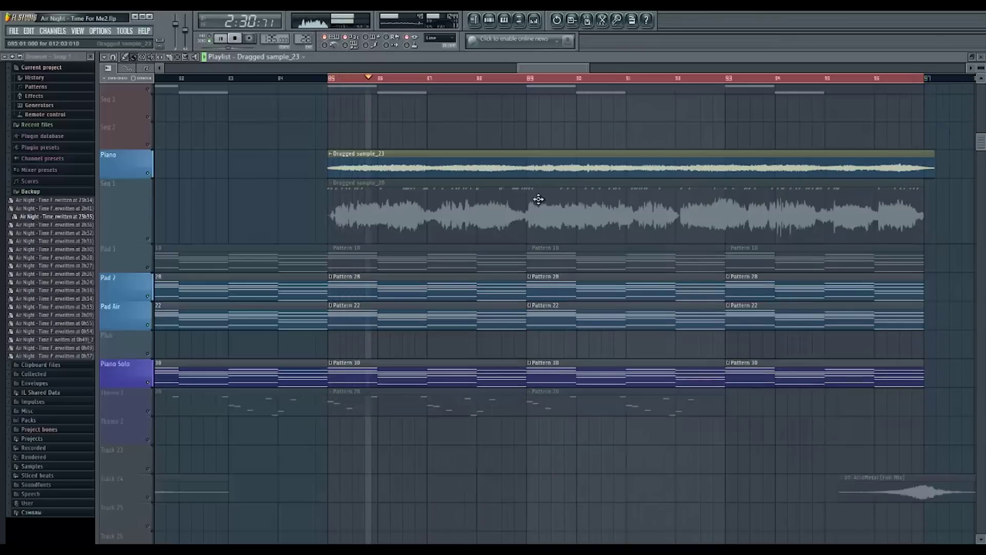
Enable all the playlist's instrument tracks except Seq 1 and play from bar 85, checking the Vocal Pad in the mixer
right_click(147, 174)
right_click(148, 174)
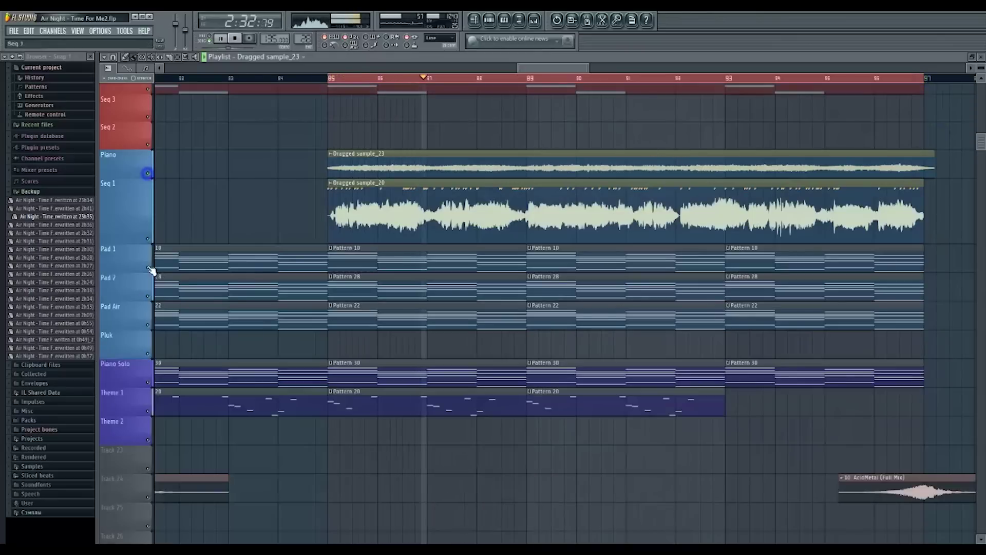
click(148, 240)
click(325, 79)
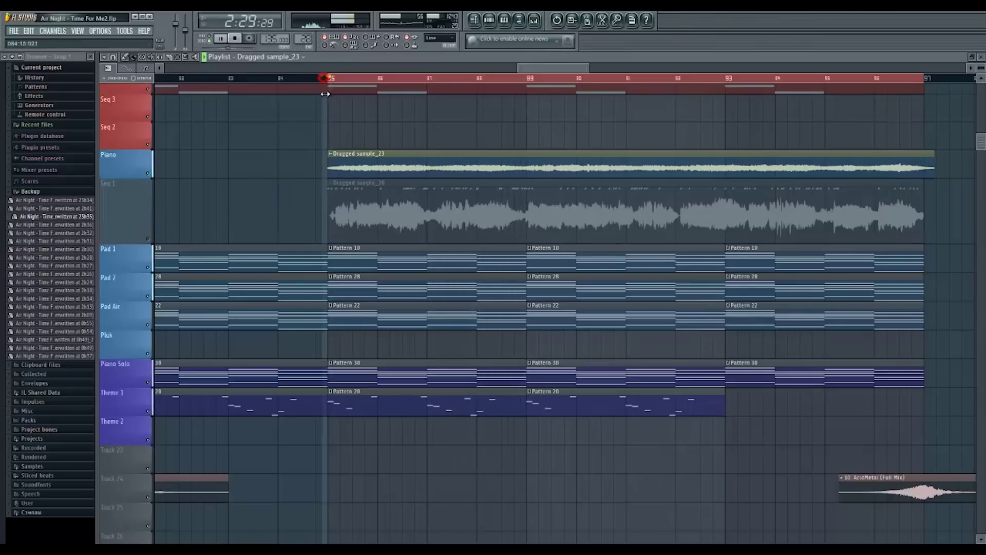
key(F9)
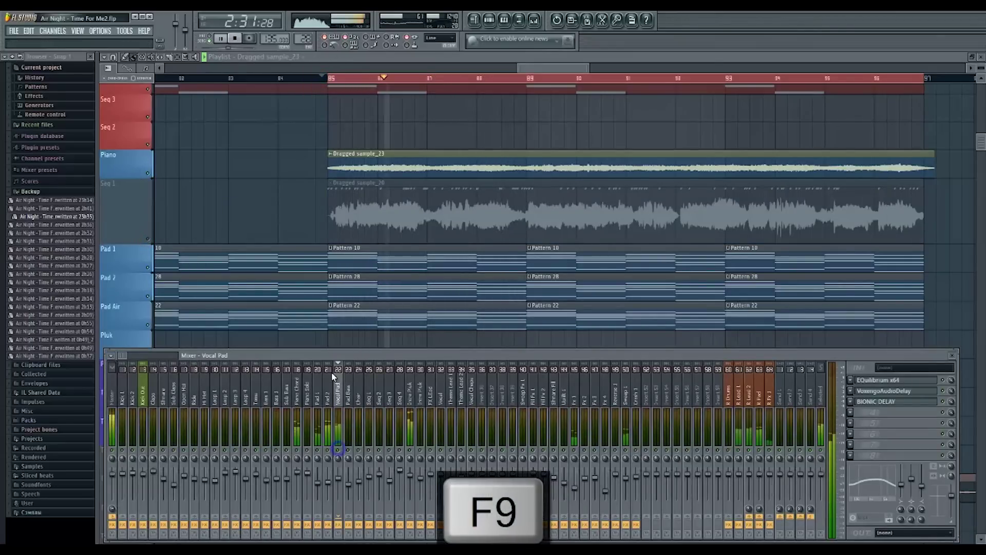
key(F9)
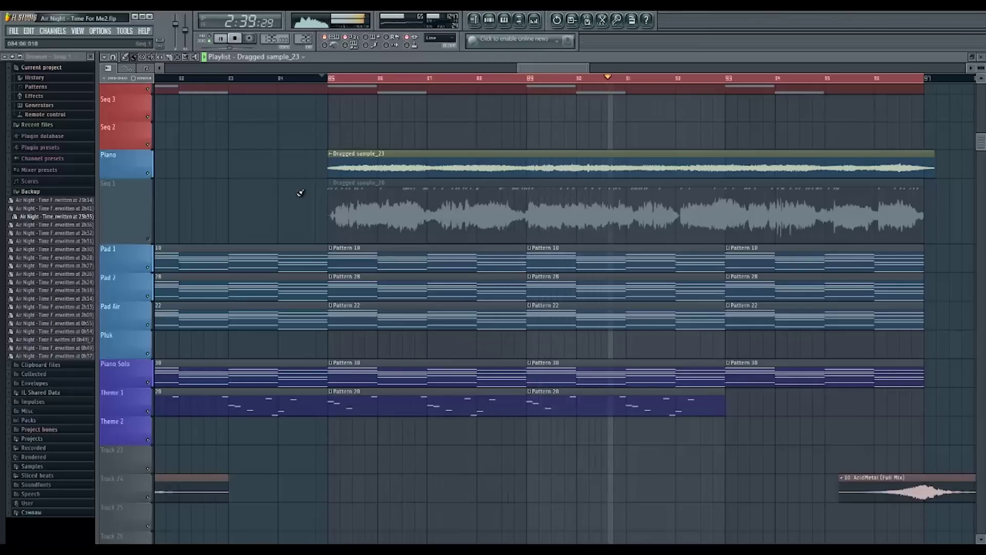
Examine the playlist arrangement around the vocal pad clip and back through the song's earlier sections during playback
drag(740, 300, 502, 331)
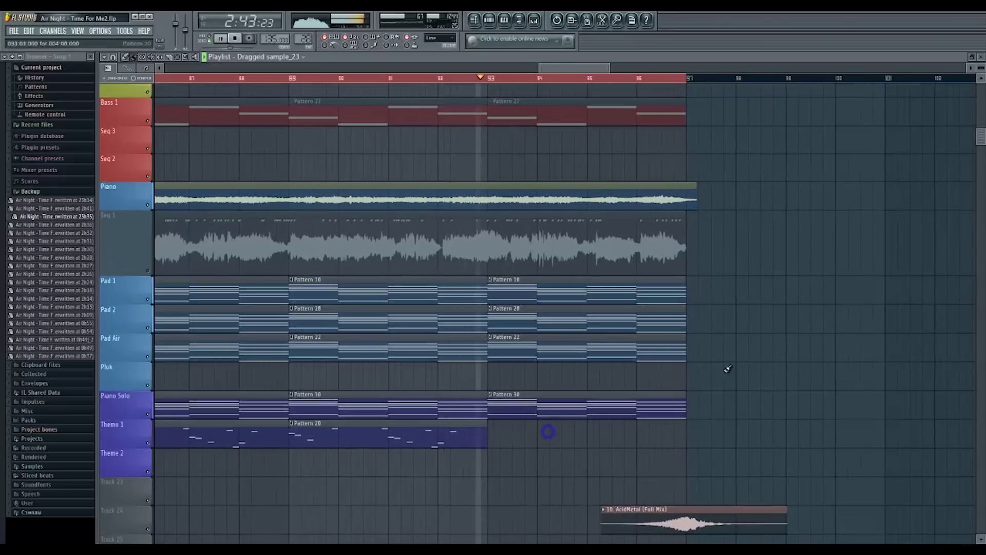
scroll(634, 326, left, 3)
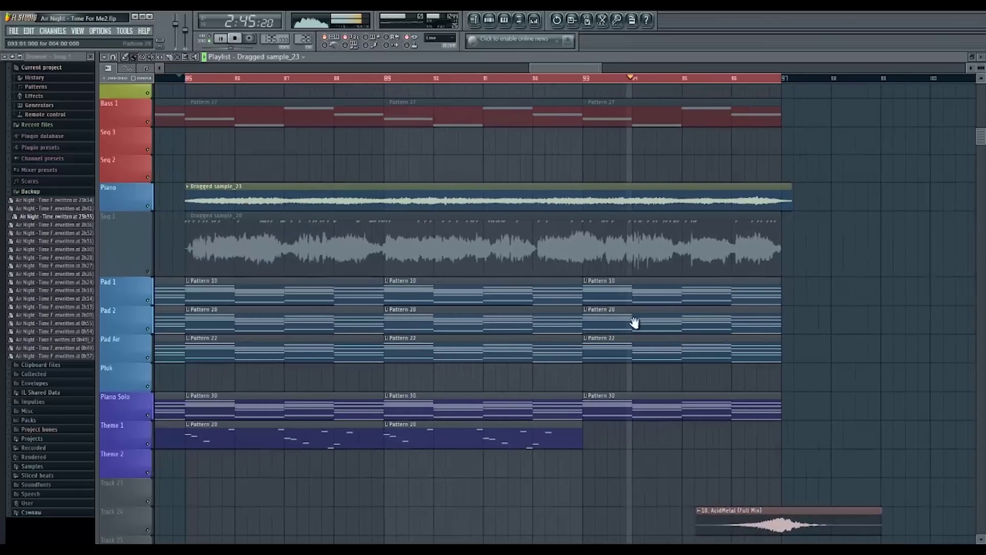
drag(685, 305, 712, 342)
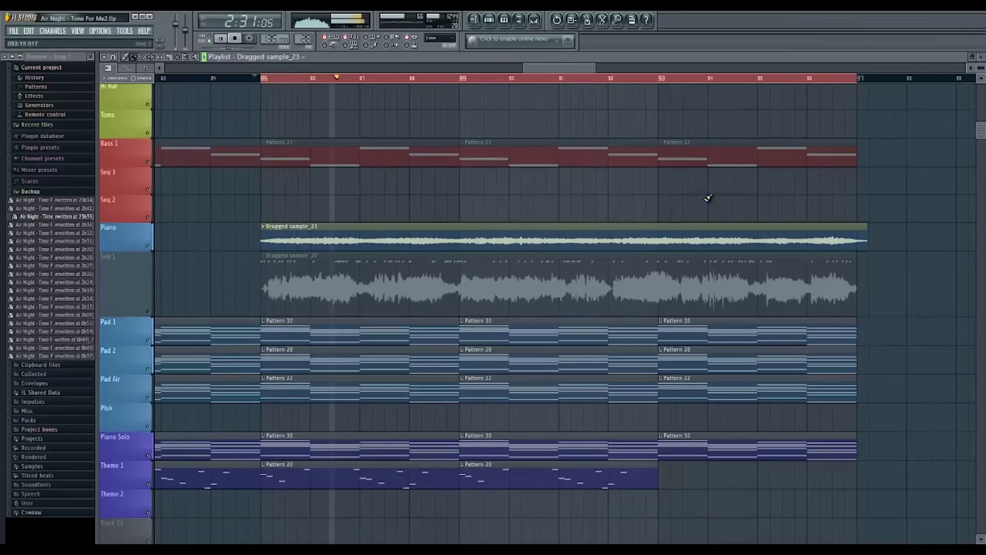
drag(582, 332, 933, 343)
scroll(374, 300, down, 3)
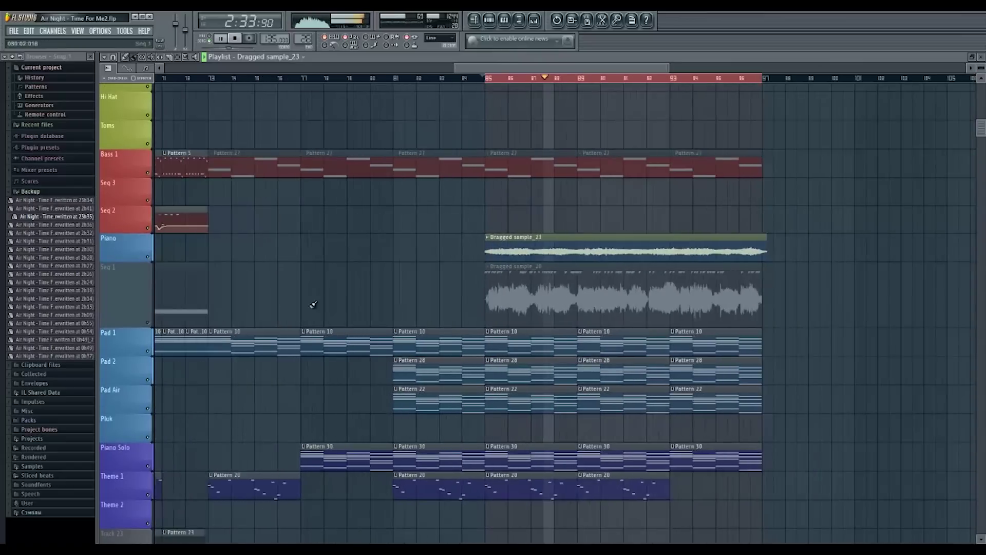
drag(355, 304, 635, 300)
drag(485, 321, 772, 329)
drag(426, 256, 628, 330)
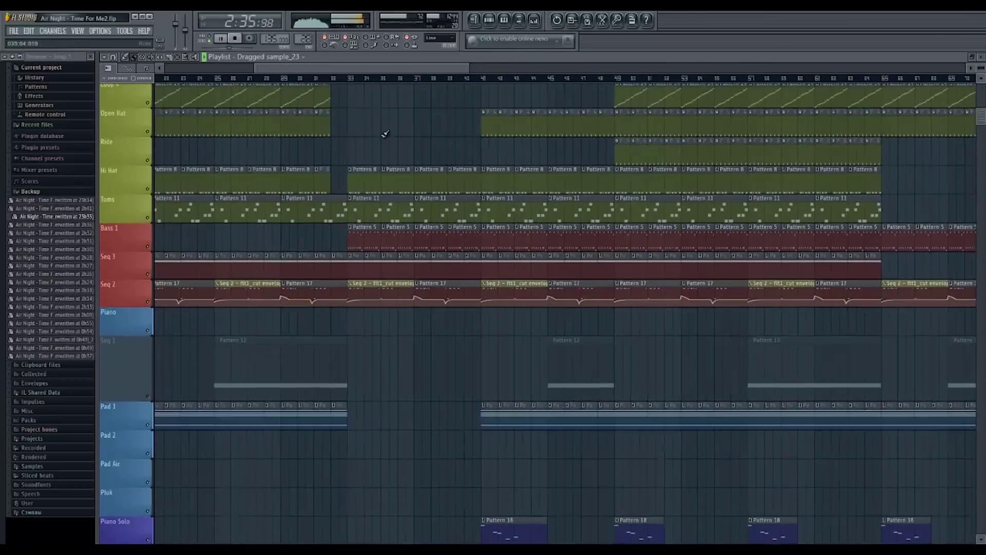